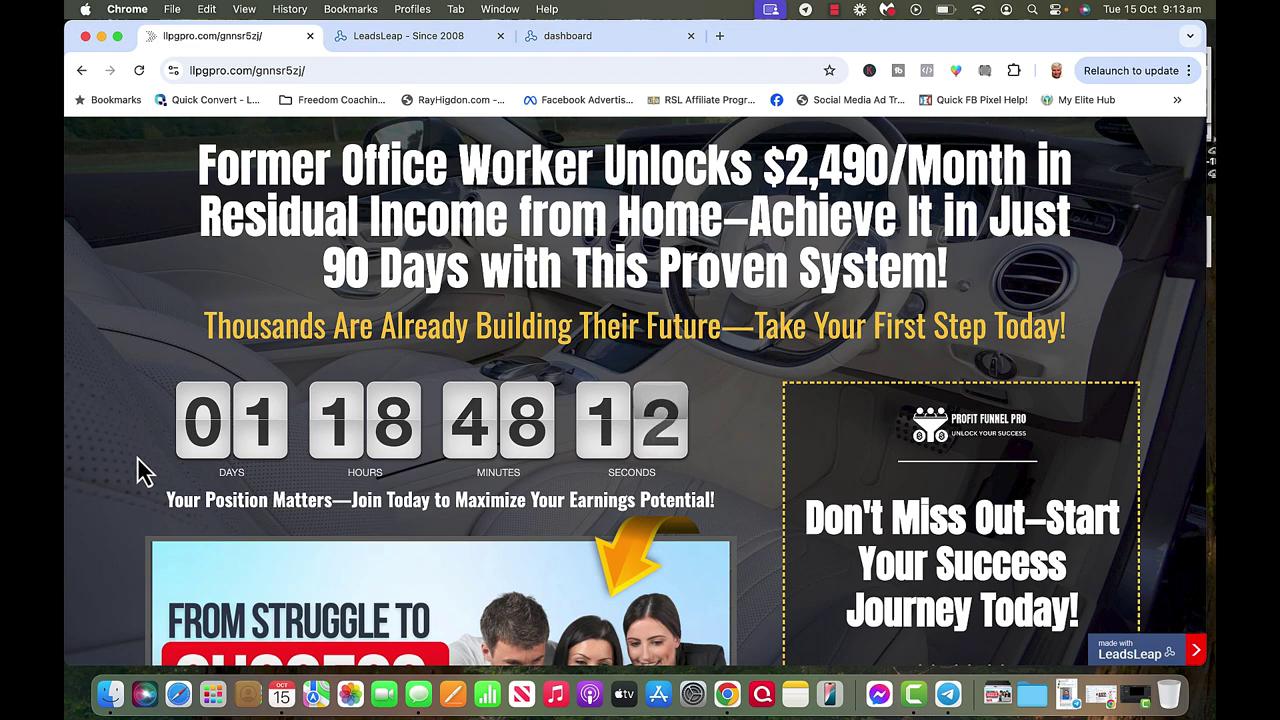
# Scroll through the Profit Funnel Pro landing page to review its countdown, video and sign-up button.
pyautogui.scroll(-3, 140, 470)
pyautogui.scroll(-2, 140, 470)
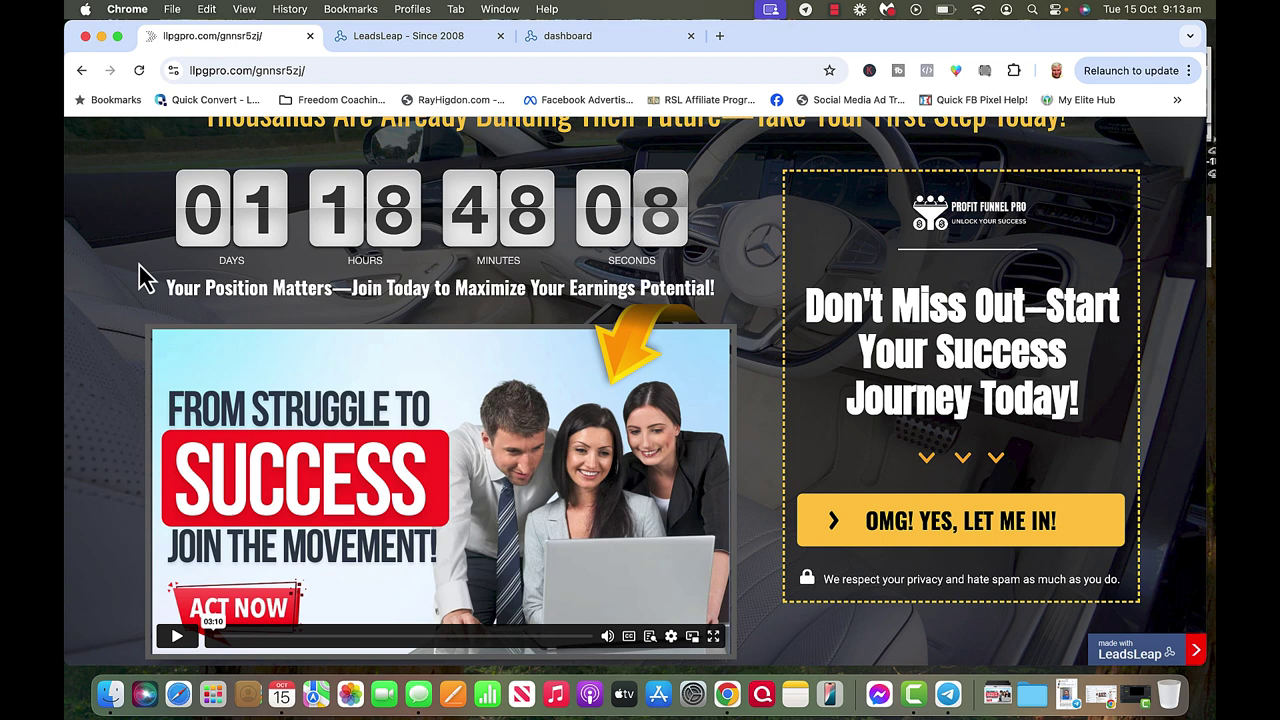
pyautogui.scroll(-1, 132, 295)
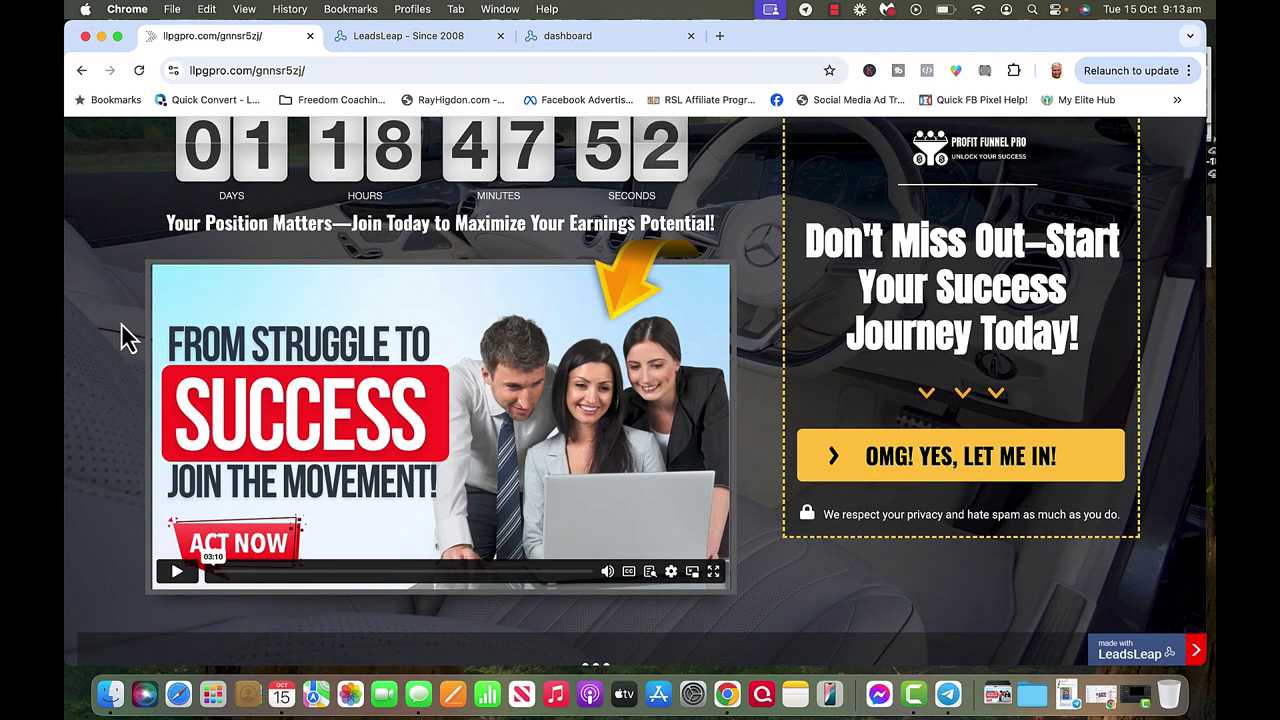
pyautogui.scroll(-3, 121, 323)
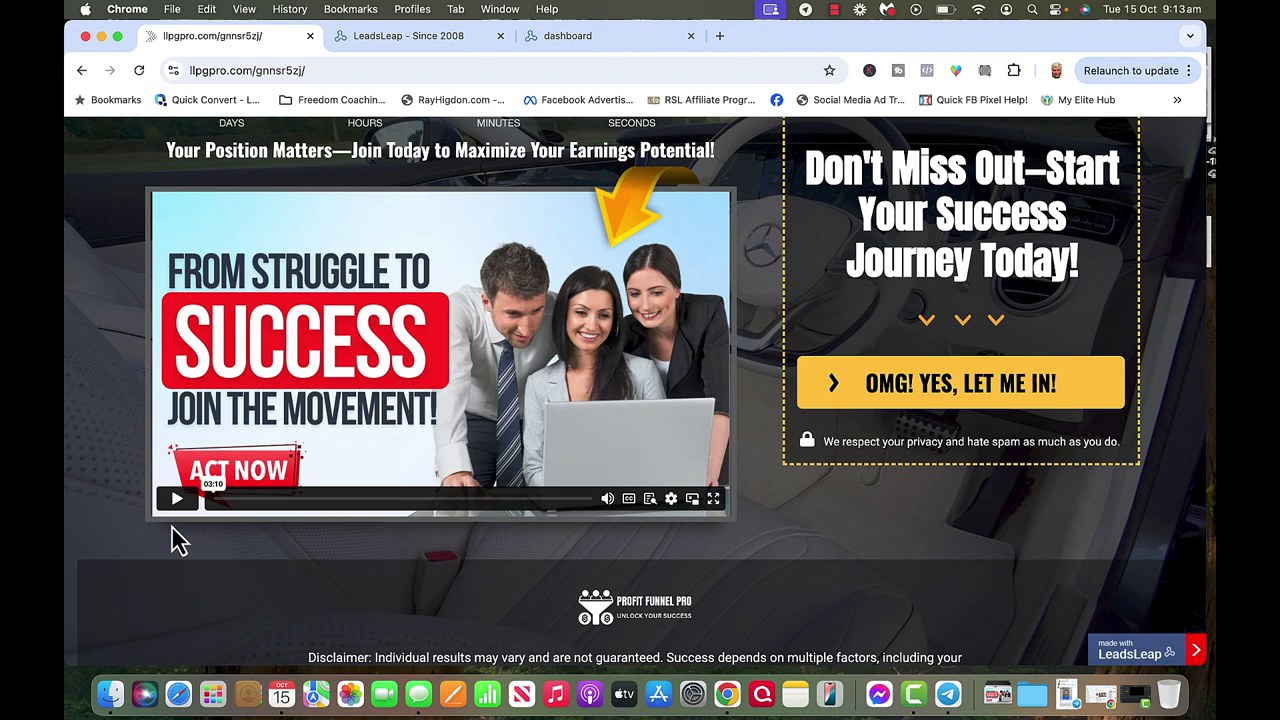
pyautogui.scroll(-1, 127, 430)
pyautogui.scroll(3, 127, 438)
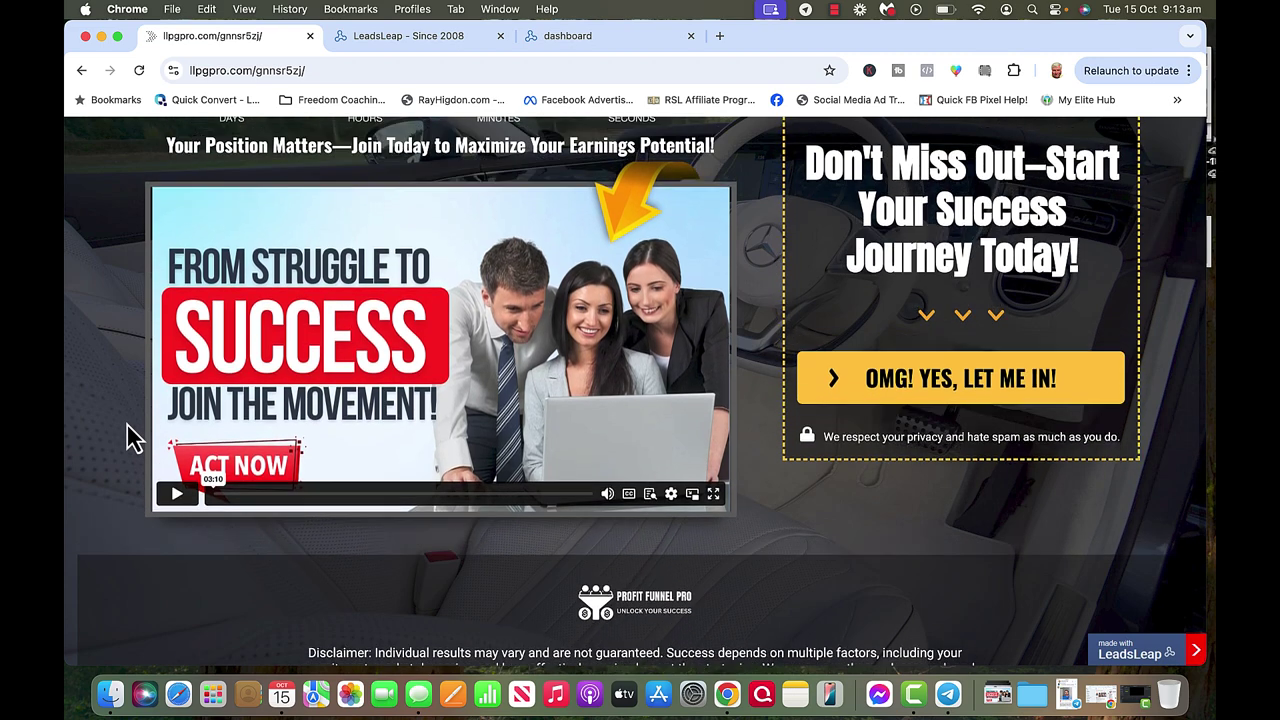
pyautogui.scroll(1, 127, 438)
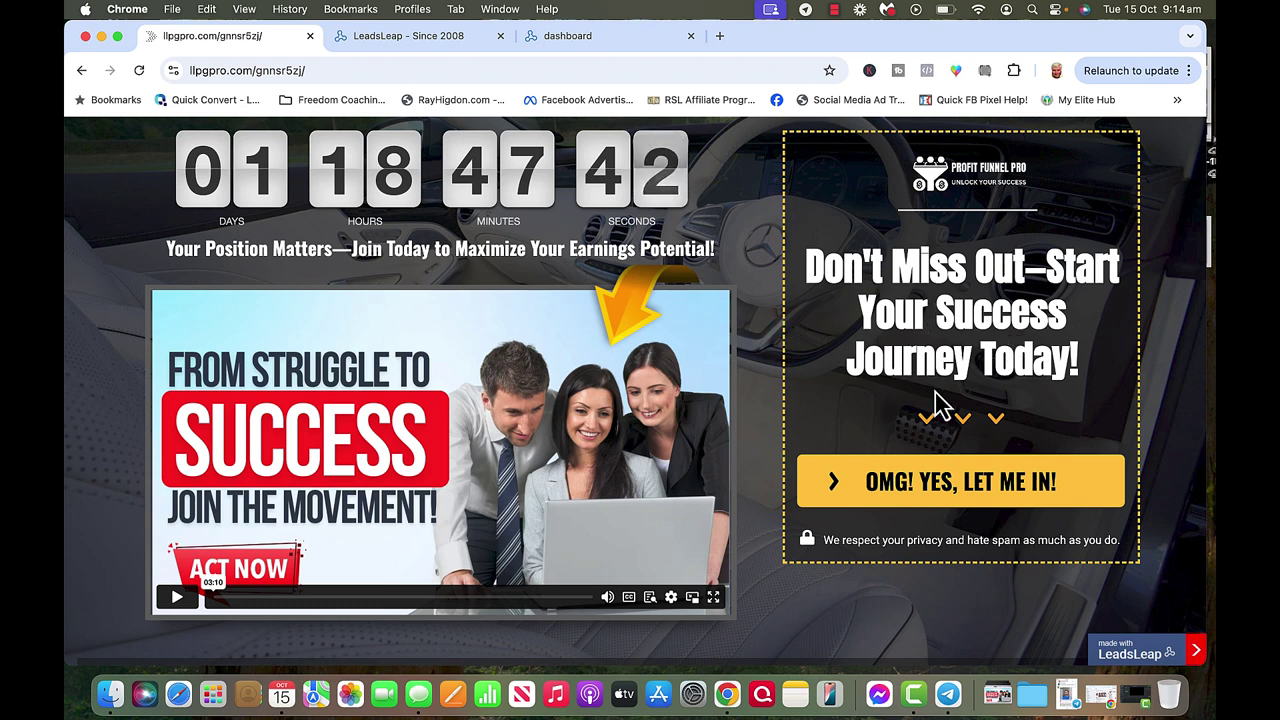
# Test the 'OMG! YES, LET ME IN!' button's LiveGood tour link, then switch to the LeadsLeap site.
pyautogui.click(935, 487)
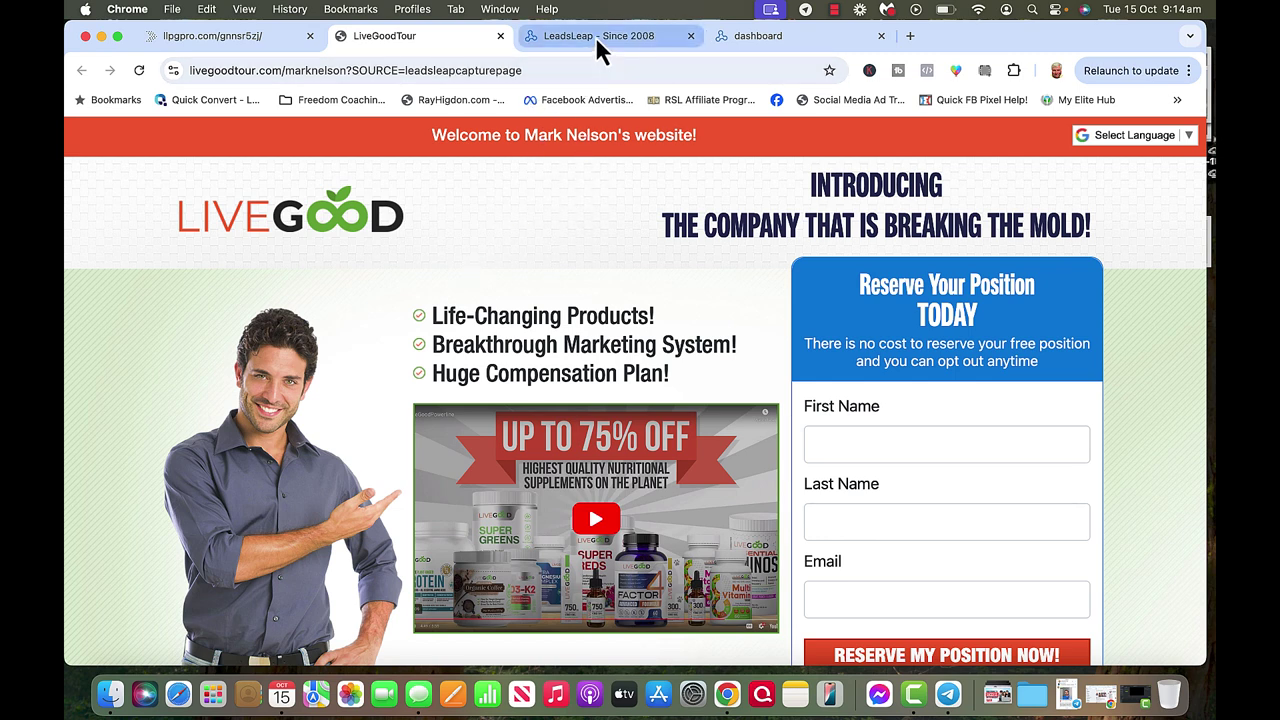
pyautogui.click(258, 36)
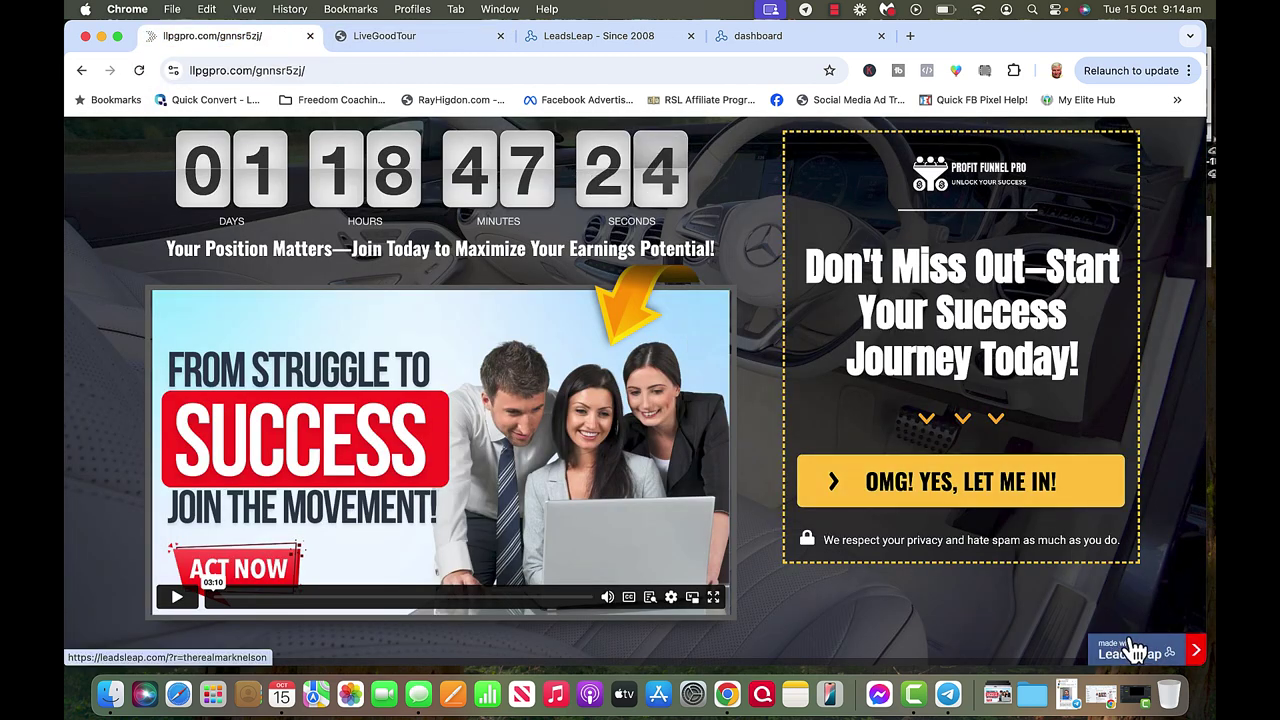
pyautogui.click(601, 35)
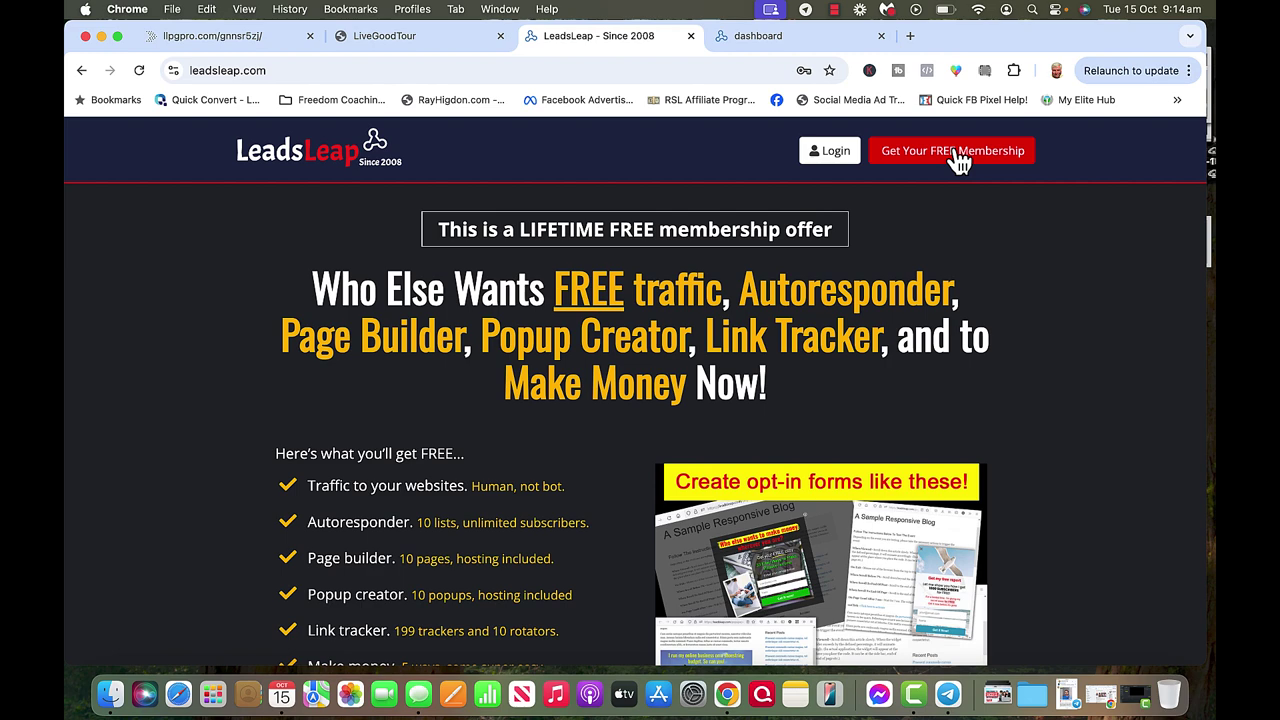
# Switch to the members dashboard and scroll its sidebar down to the Page Builder section.
pyautogui.click(758, 36)
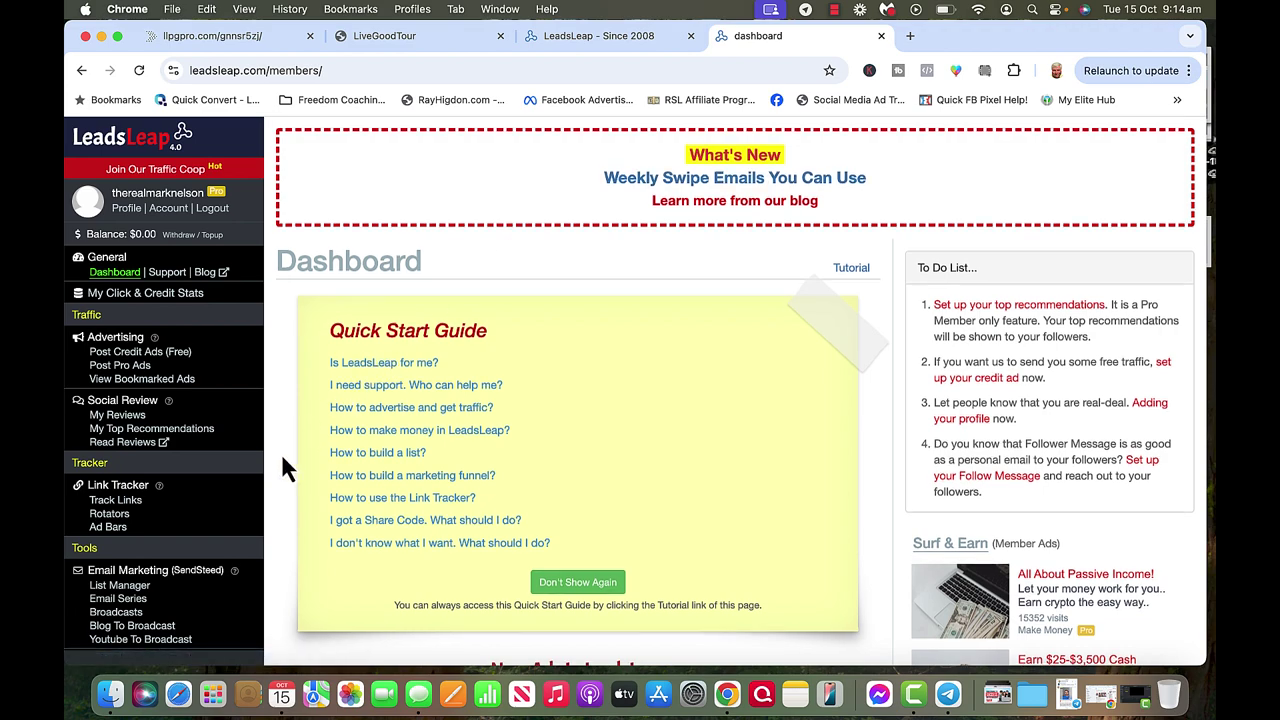
pyautogui.scroll(-5, 281, 453)
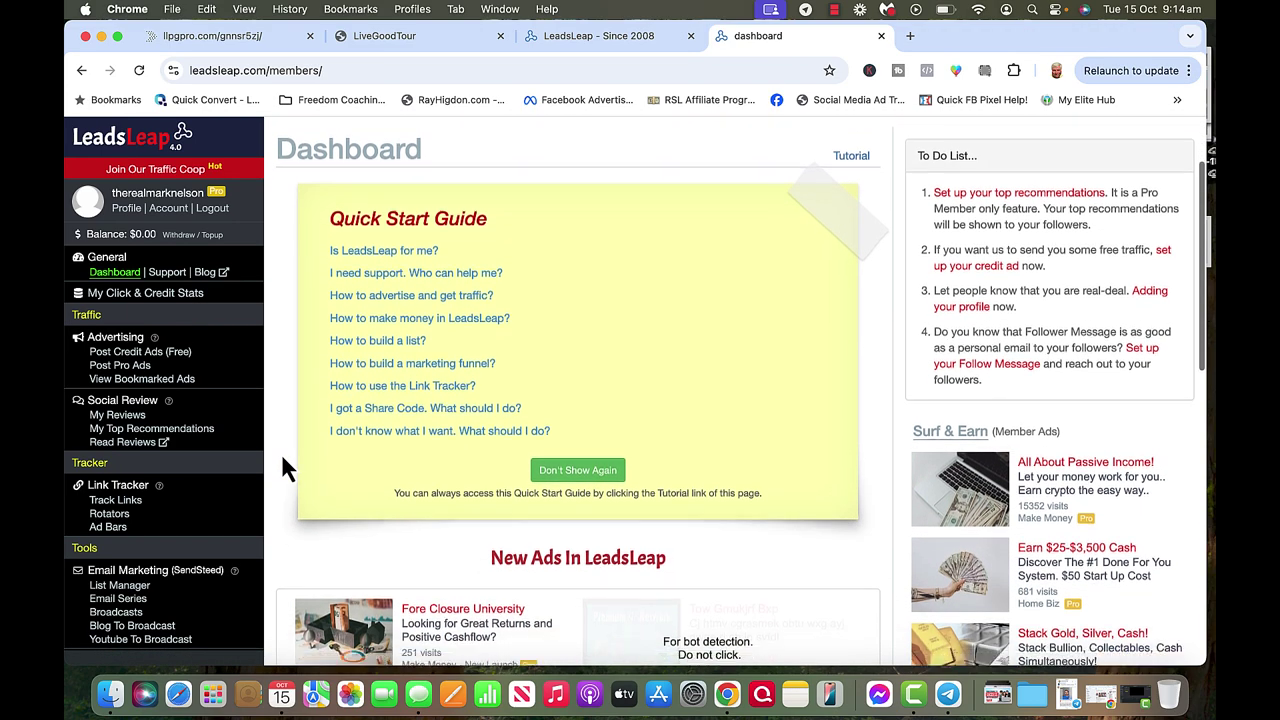
pyautogui.scroll(-3, 281, 453)
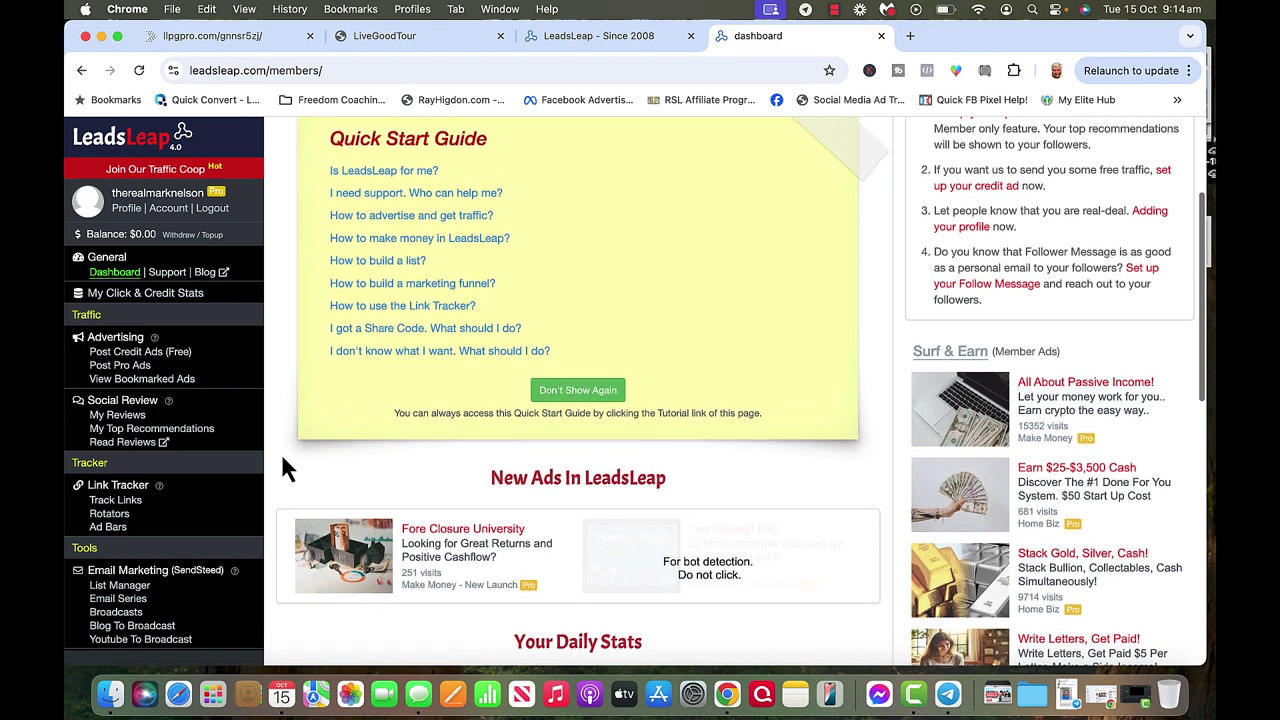
pyautogui.scroll(6, 281, 453)
pyautogui.scroll(-1, 200, 458)
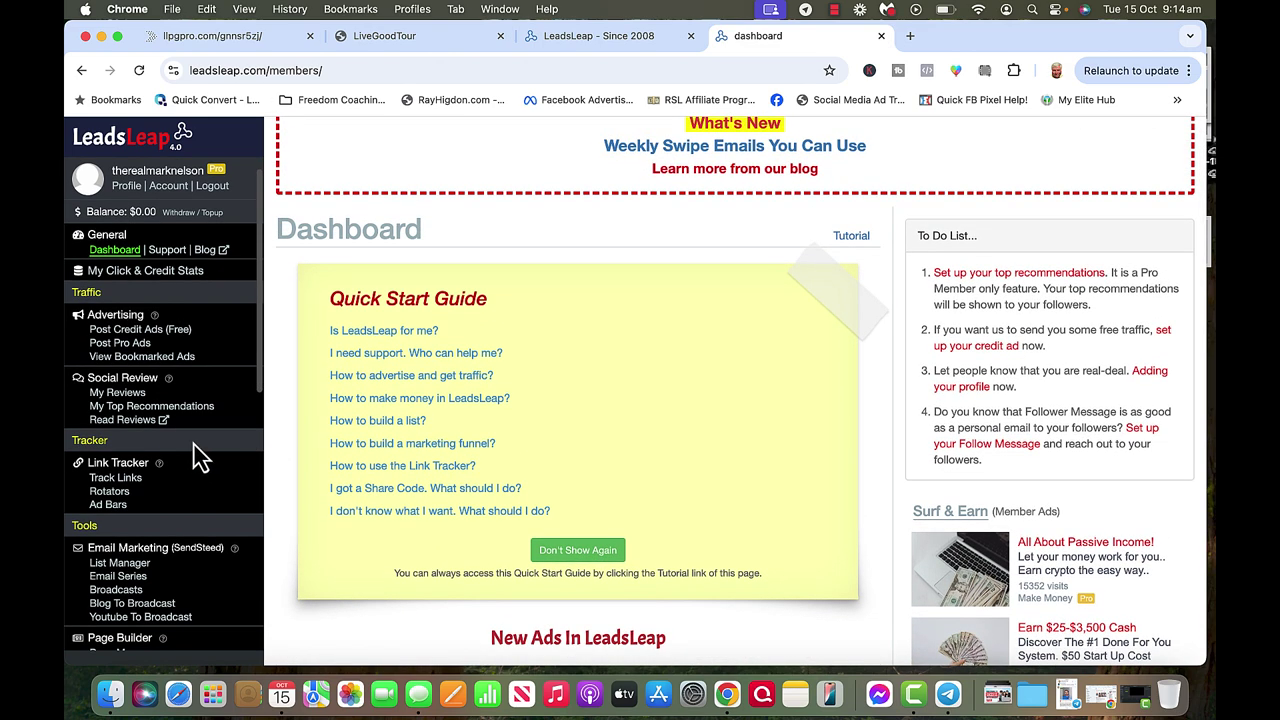
pyautogui.scroll(-7, 136, 491)
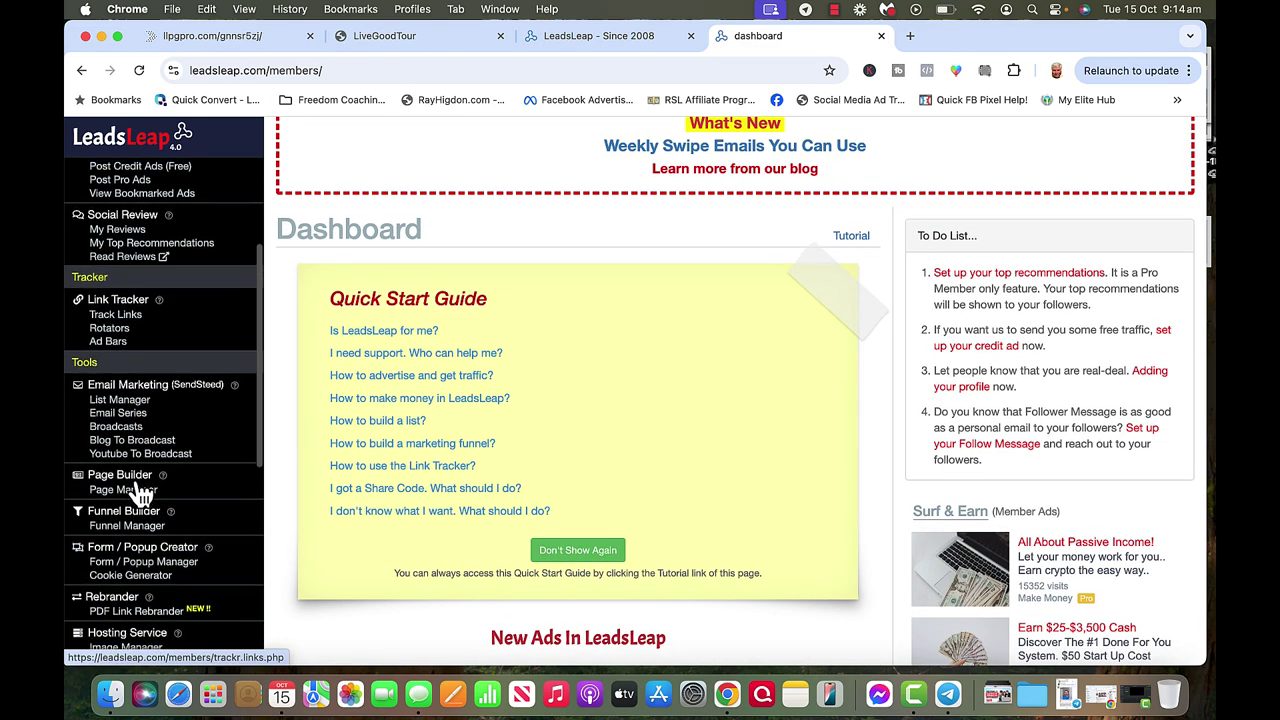
pyautogui.scroll(-2, 140, 492)
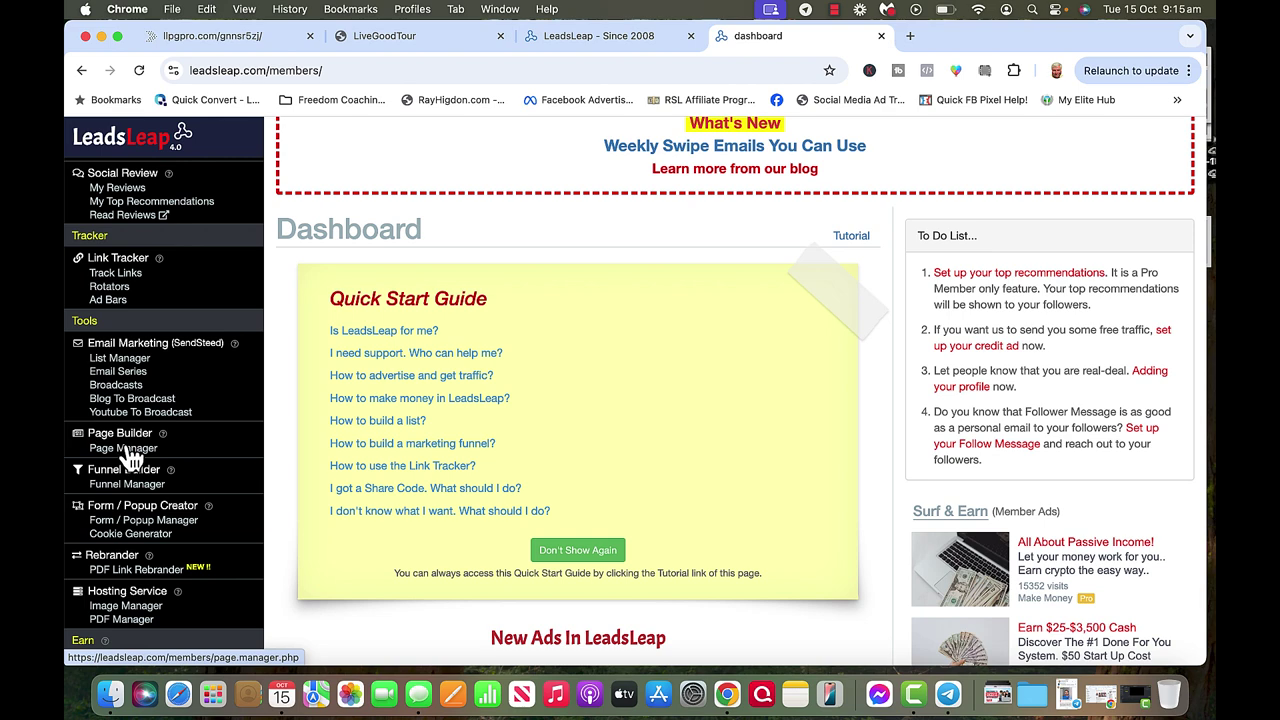
# In Page Manager, start a new page campaign and enter the user's 'New Landing Page' name.
pyautogui.click(124, 448)
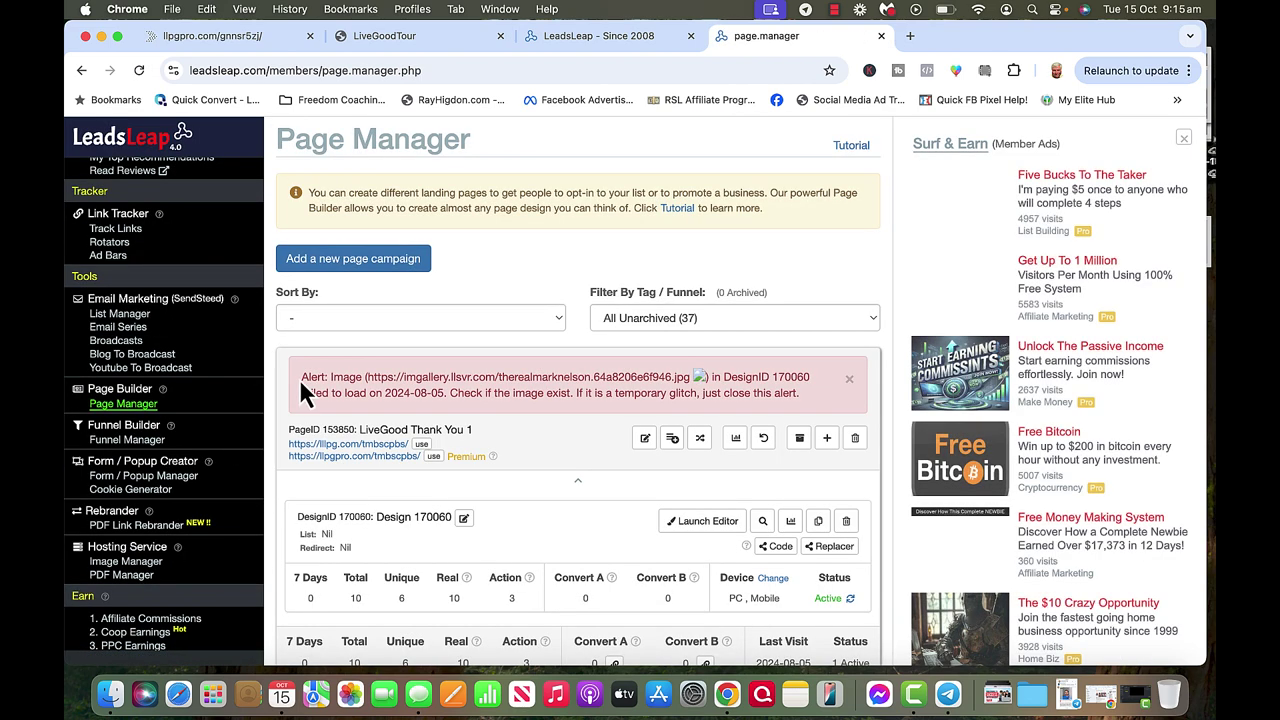
pyautogui.click(378, 264)
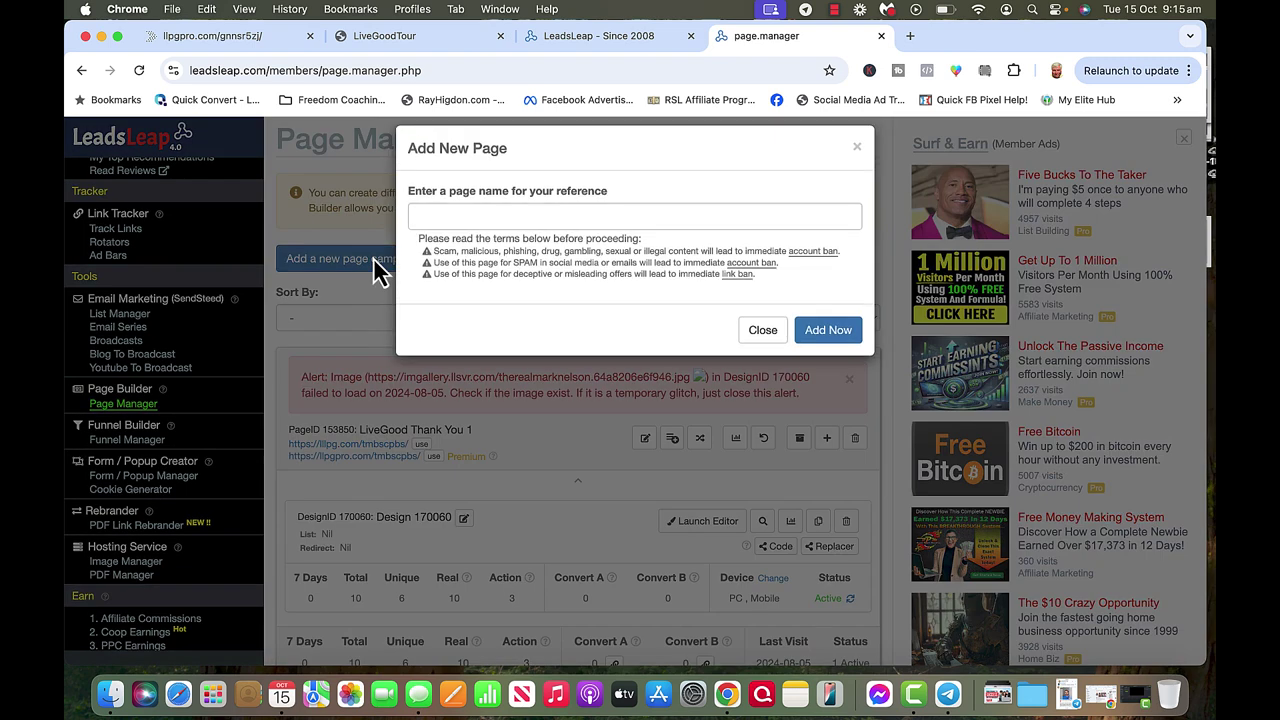
pyautogui.click(429, 213)
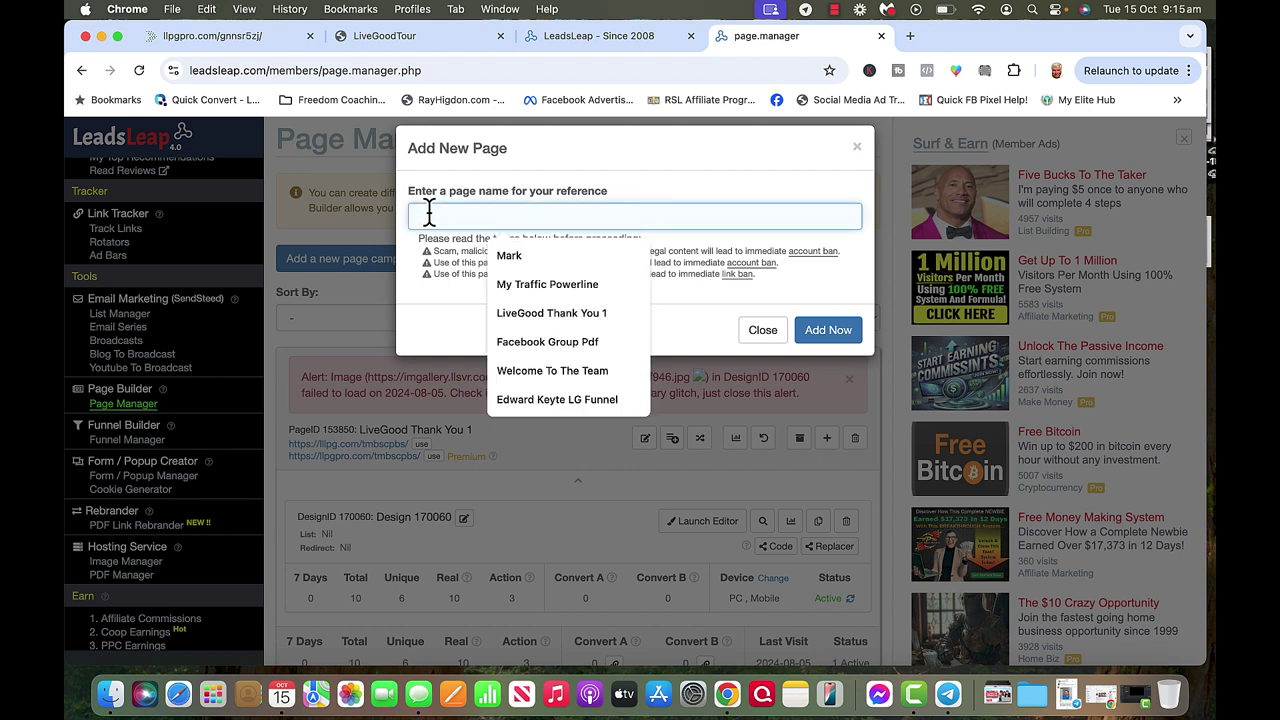
pyautogui.write("Nancy'")
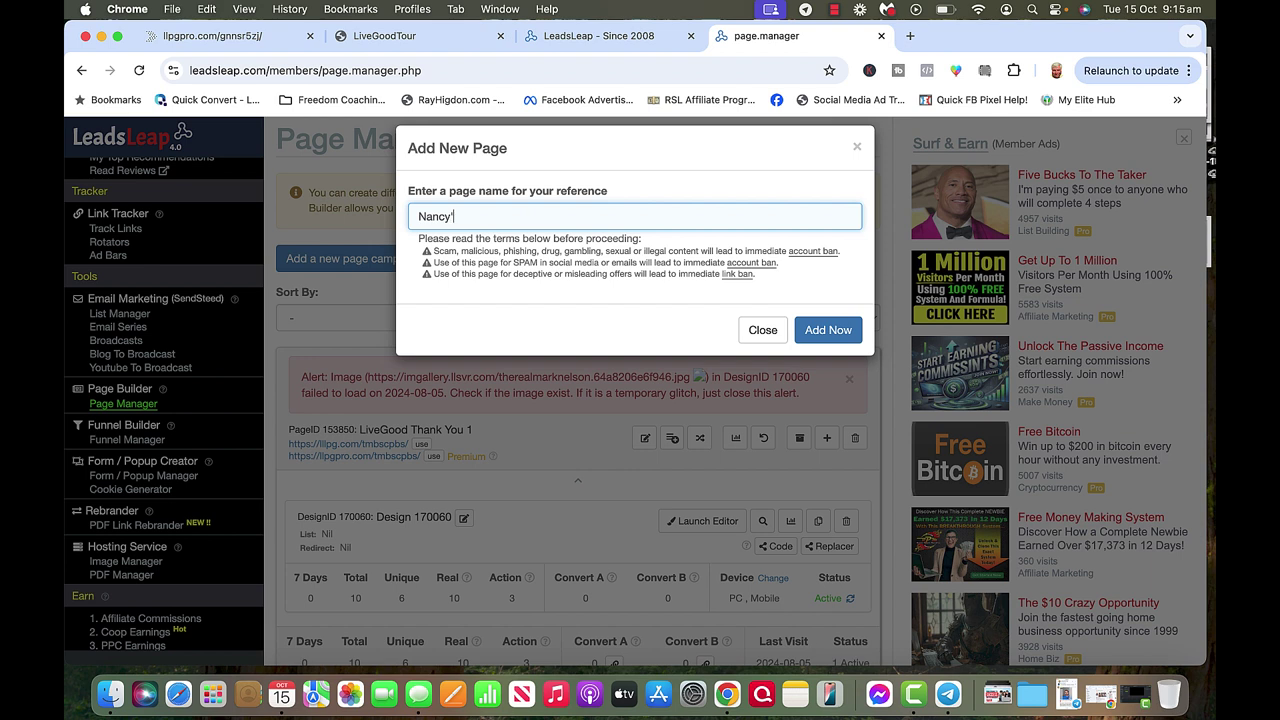
pyautogui.write('s New Landing Page')
# Create the page with Add Now and scroll down to its new short-URL entry.
pyautogui.click(827, 330)
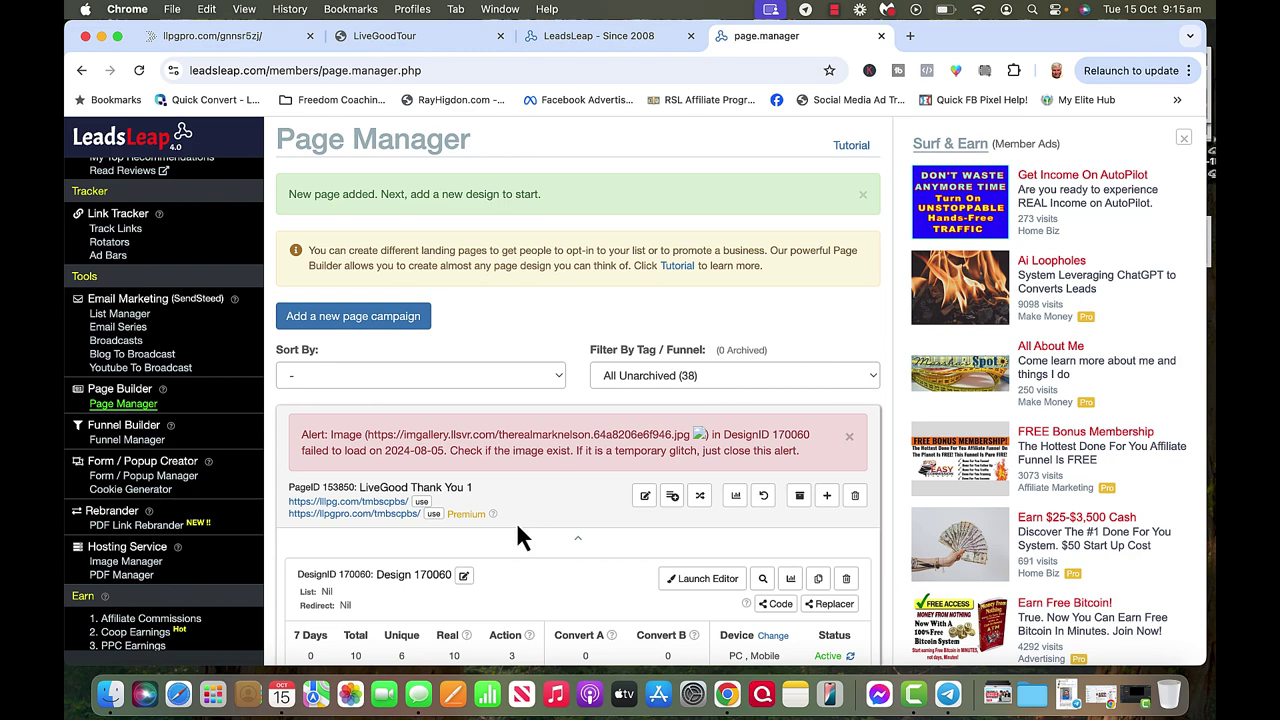
pyautogui.scroll(-5, 515, 520)
pyautogui.scroll(-7, 515, 537)
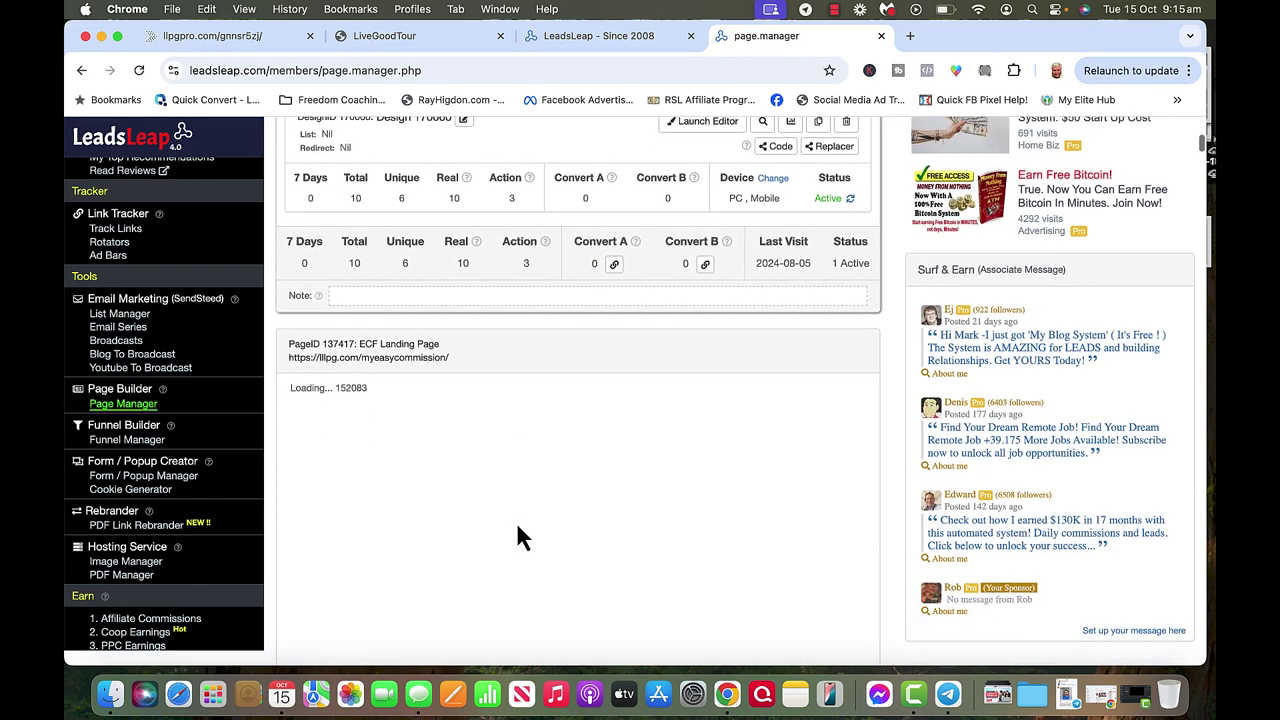
pyautogui.scroll(-4, 517, 537)
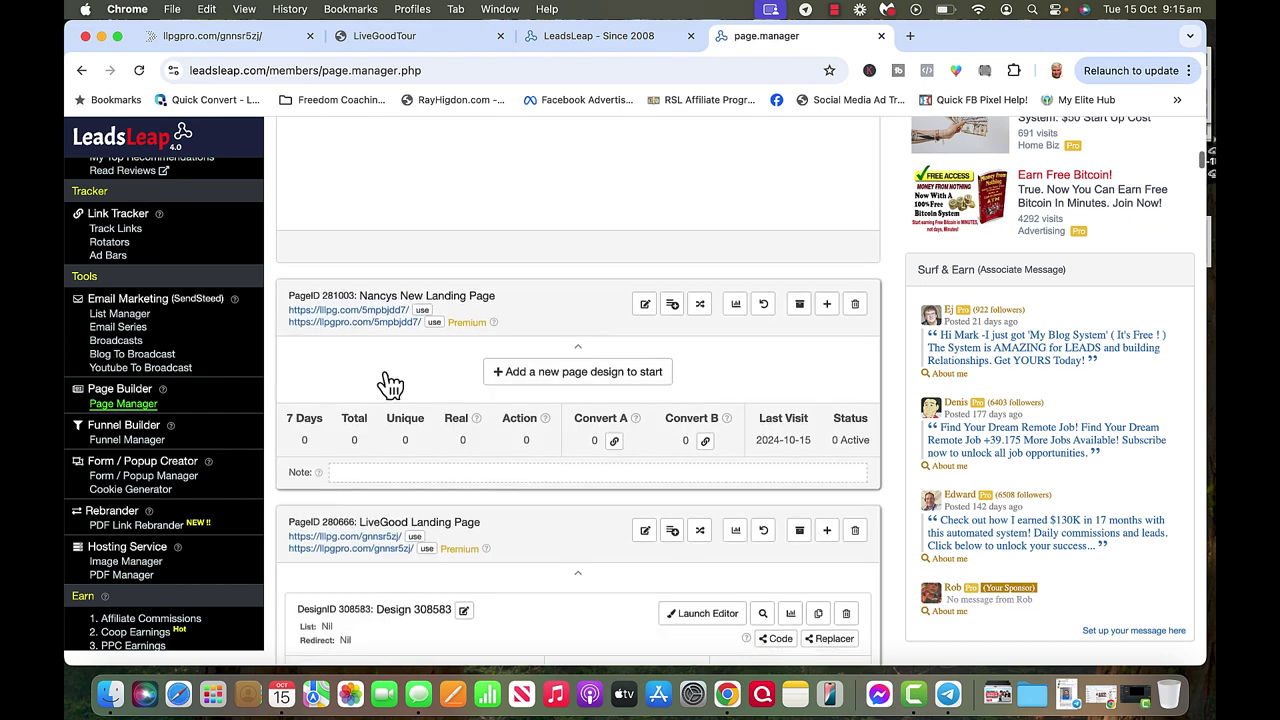
pyautogui.scroll(-1, 386, 378)
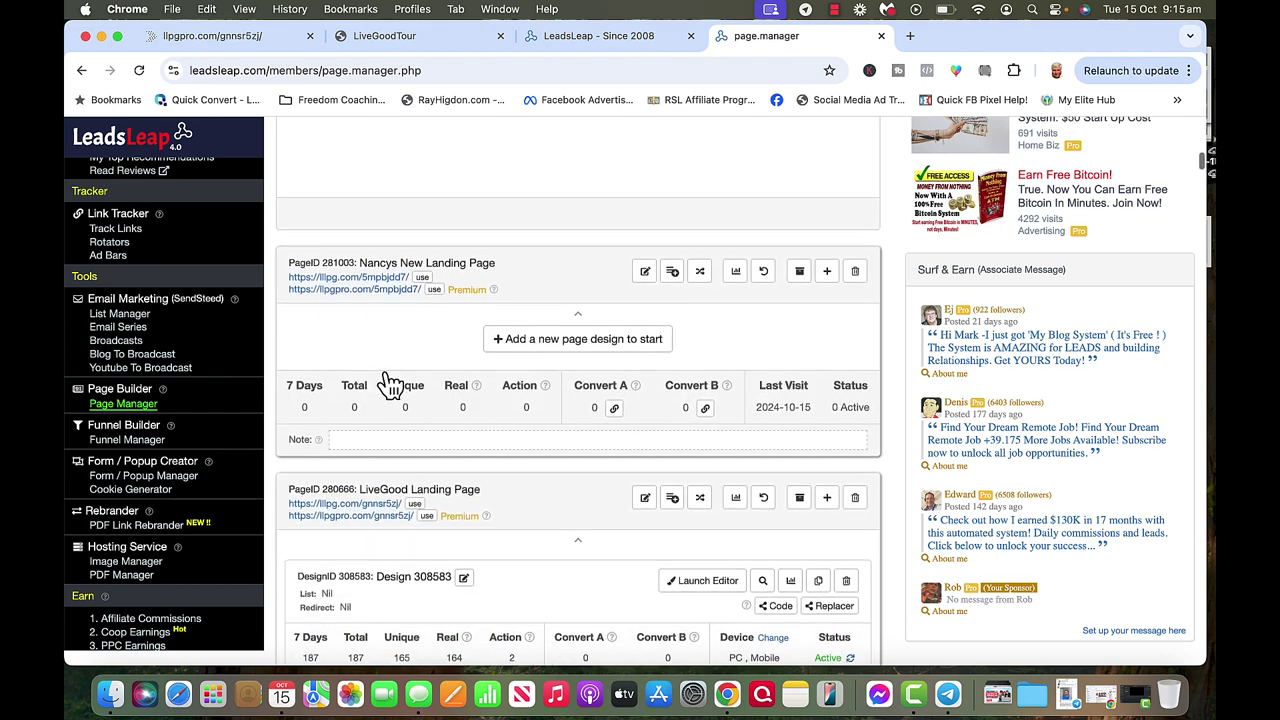
# Add a design to the new page by pasting the share code and importing it.
pyautogui.click(548, 340)
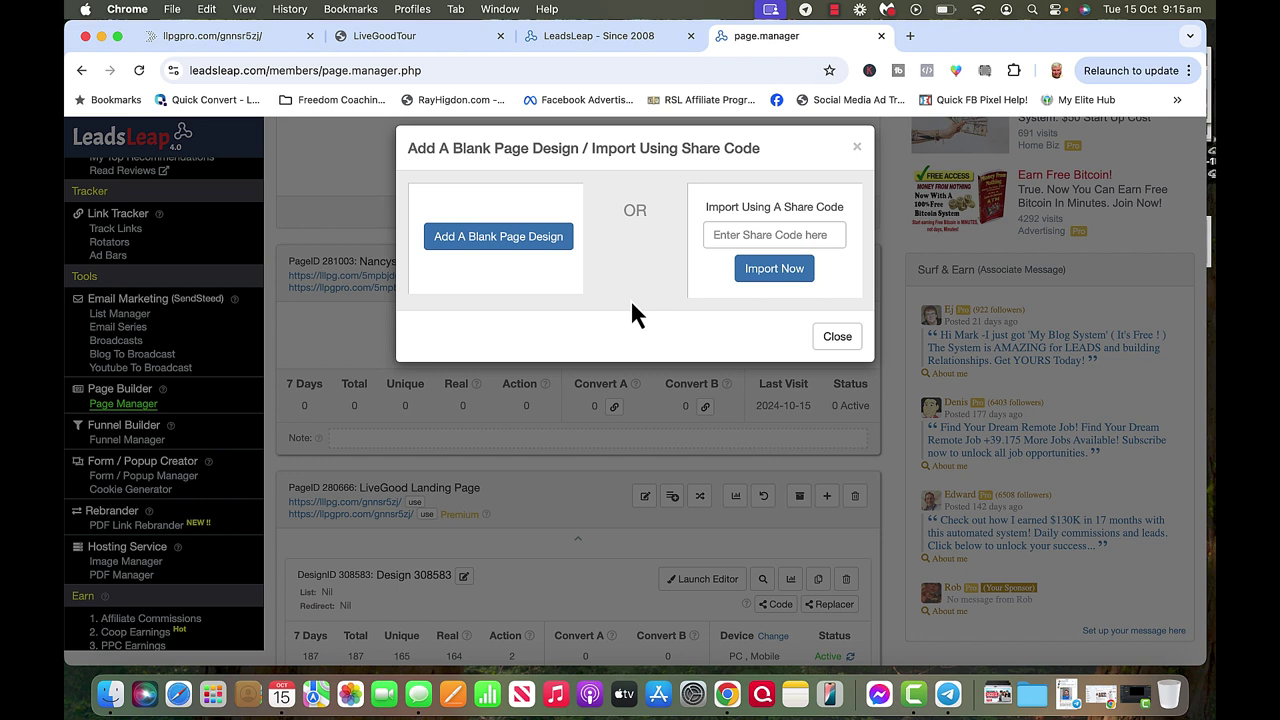
pyautogui.click(731, 235)
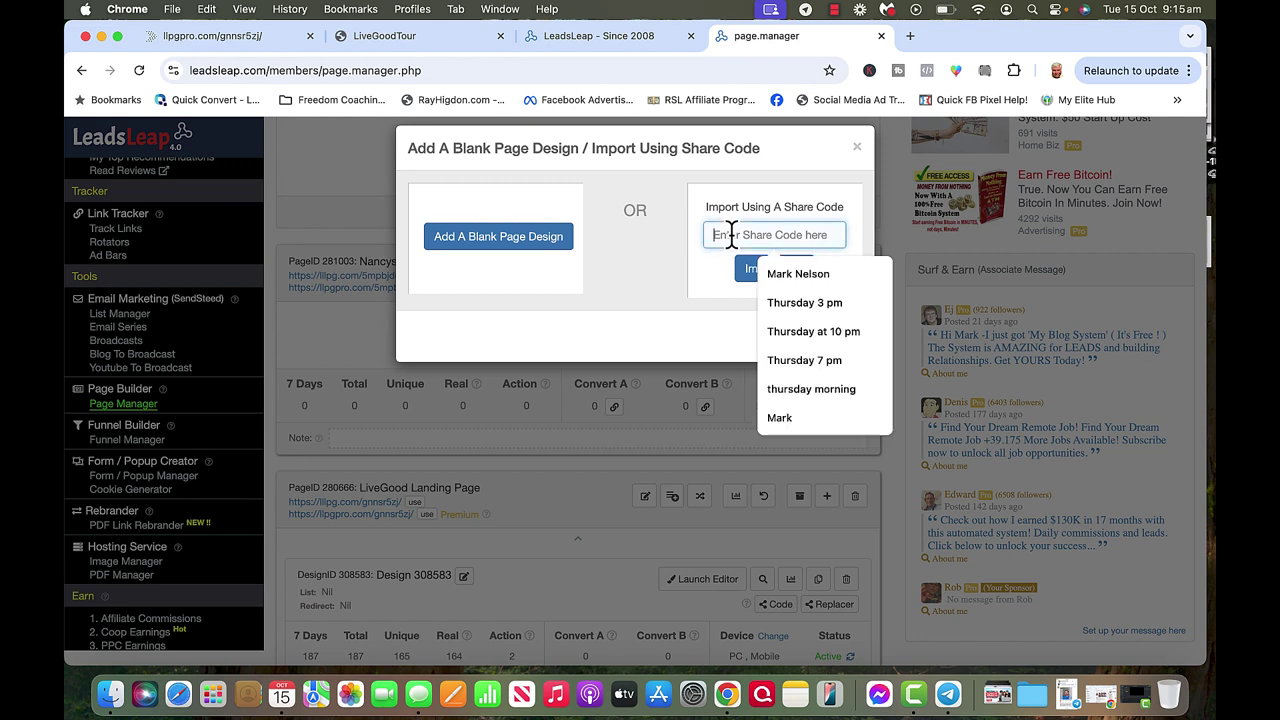
pyautogui.click(771, 272)
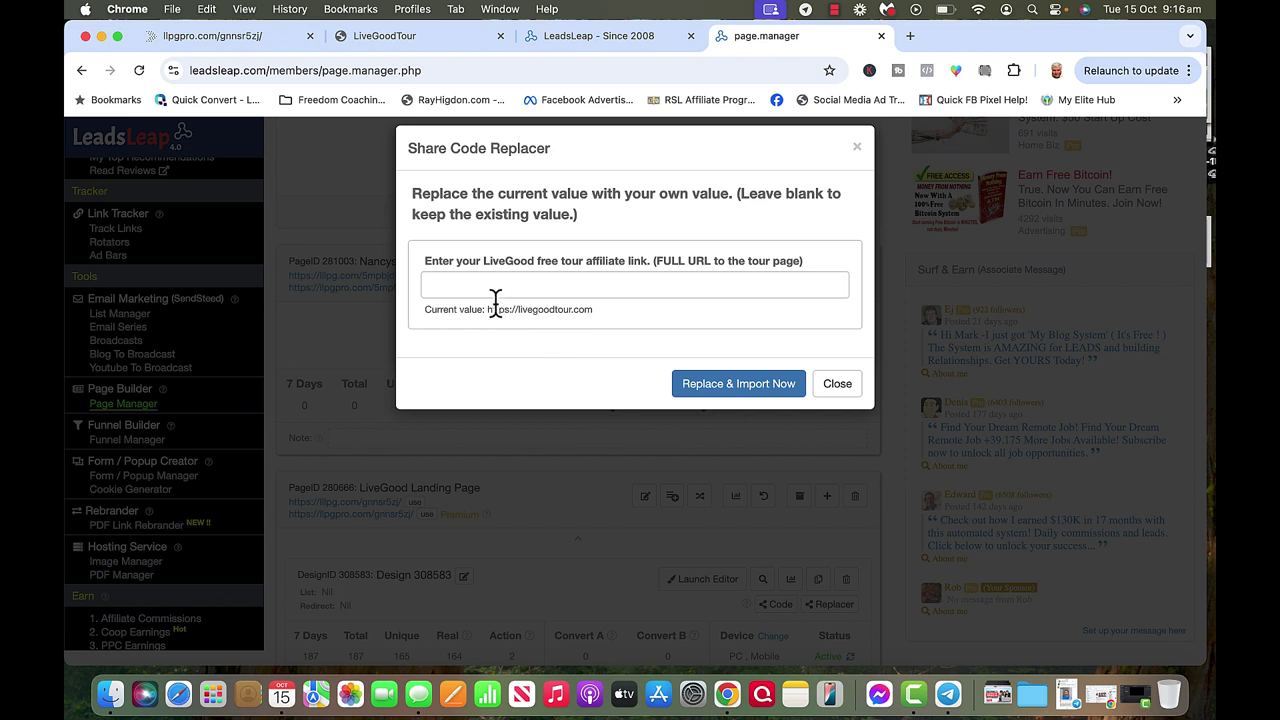
# Replace the default affiliate link with the user's personal livegoodtour.com tour URL.
pyautogui.click(431, 287)
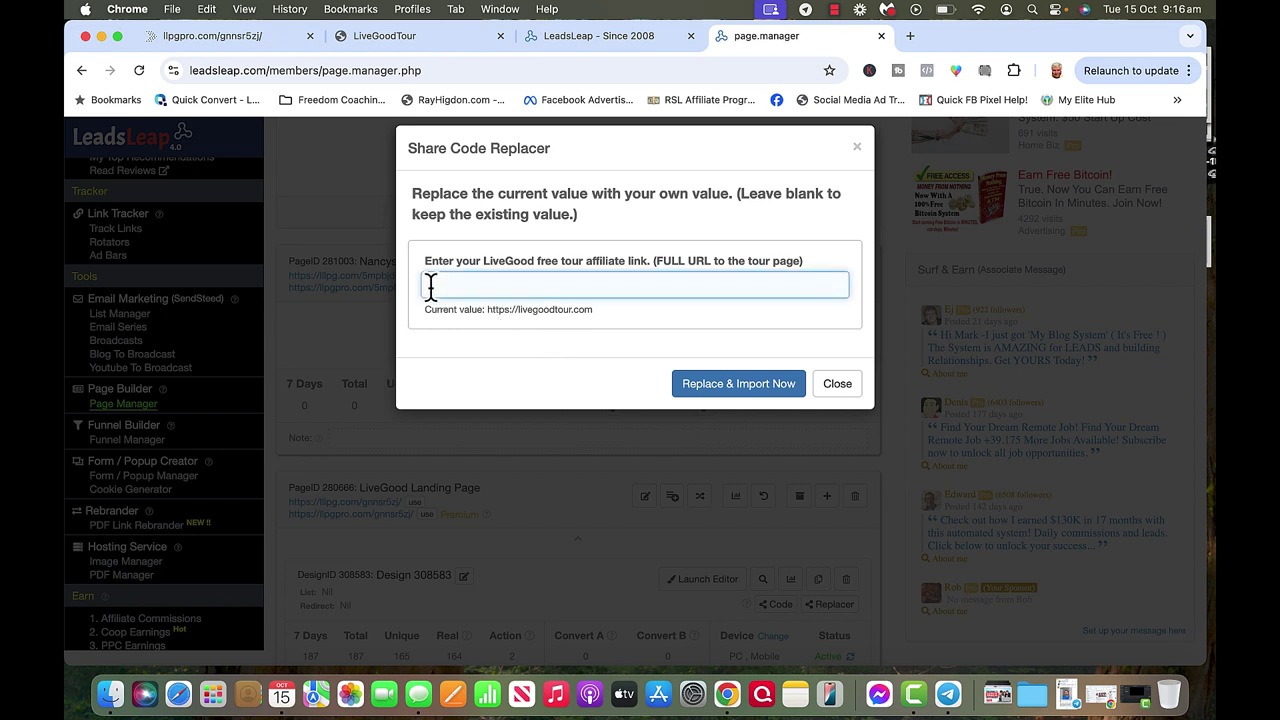
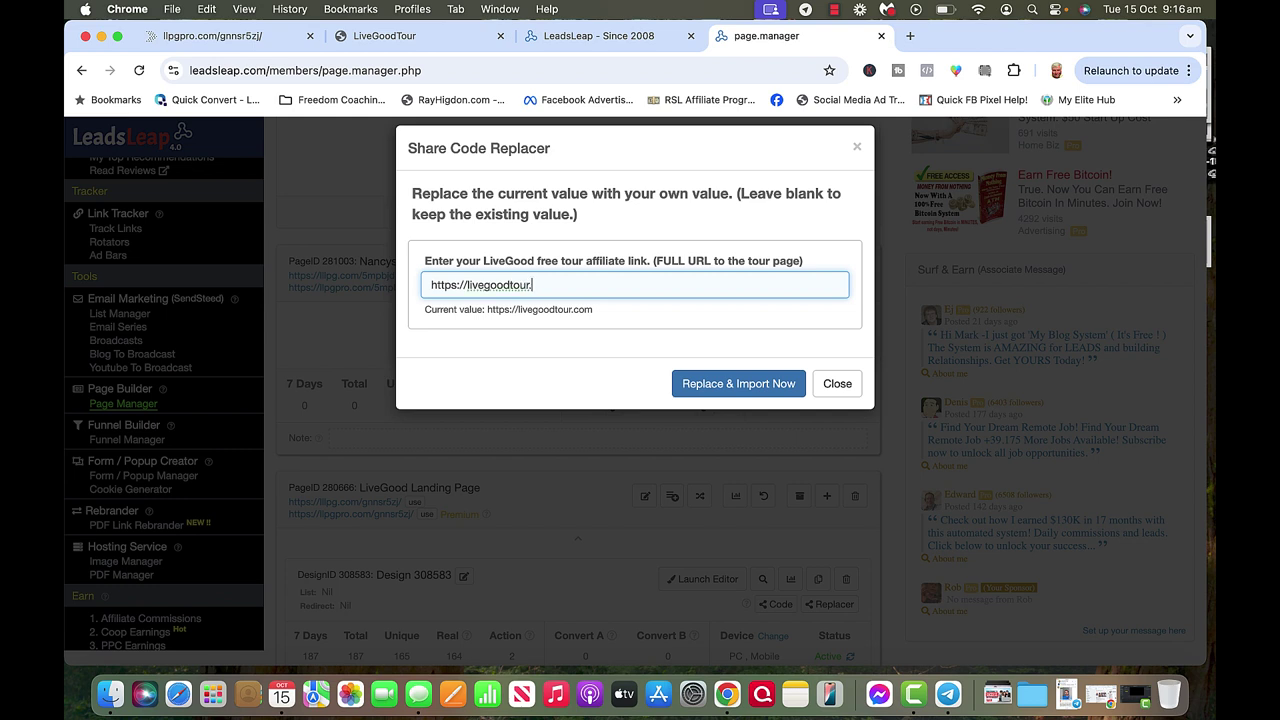
# Apply the tour link, then launch the editor for Design 308952 under the new page.
pyautogui.click(718, 388)
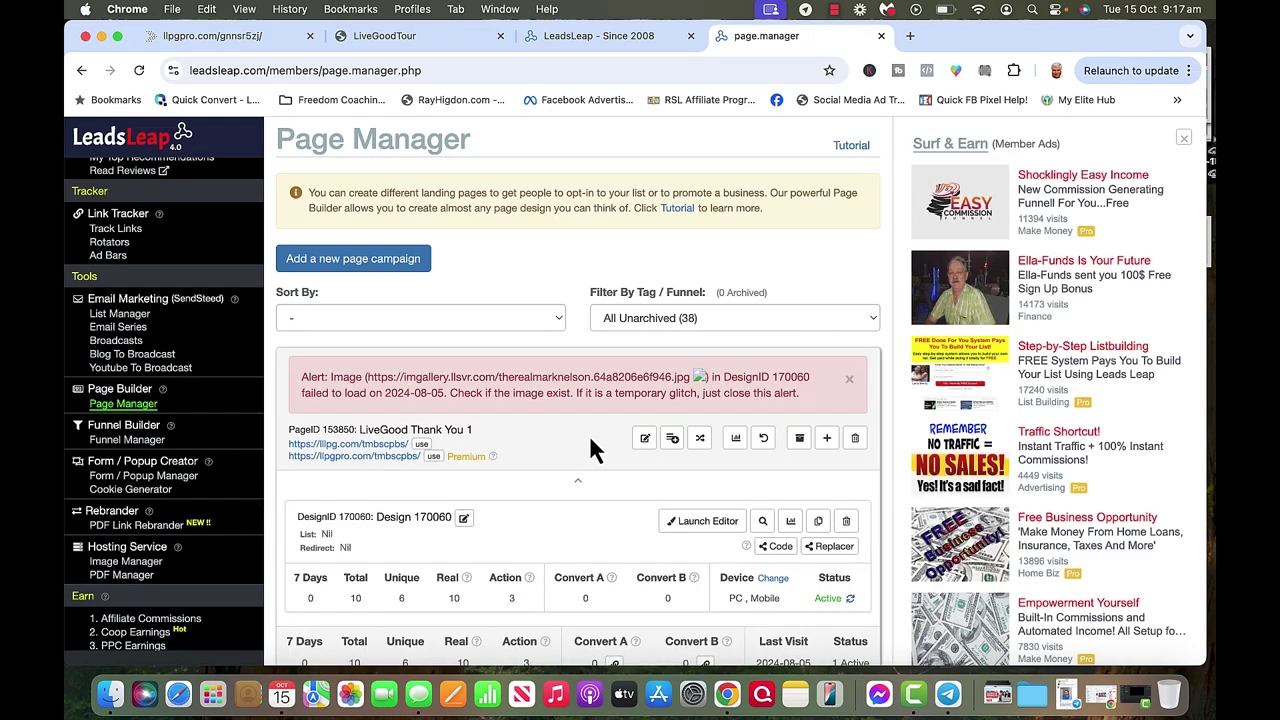
pyautogui.scroll(-2, 590, 440)
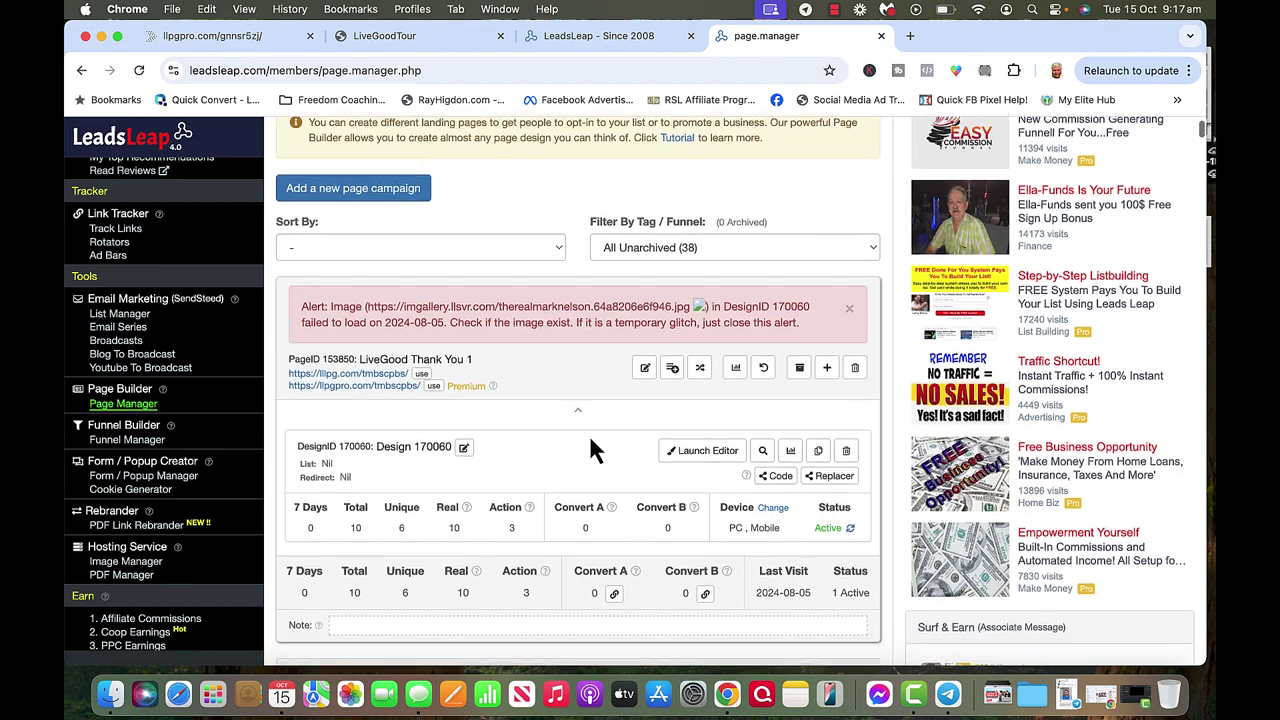
pyautogui.scroll(-10, 590, 450)
pyautogui.scroll(-5, 591, 447)
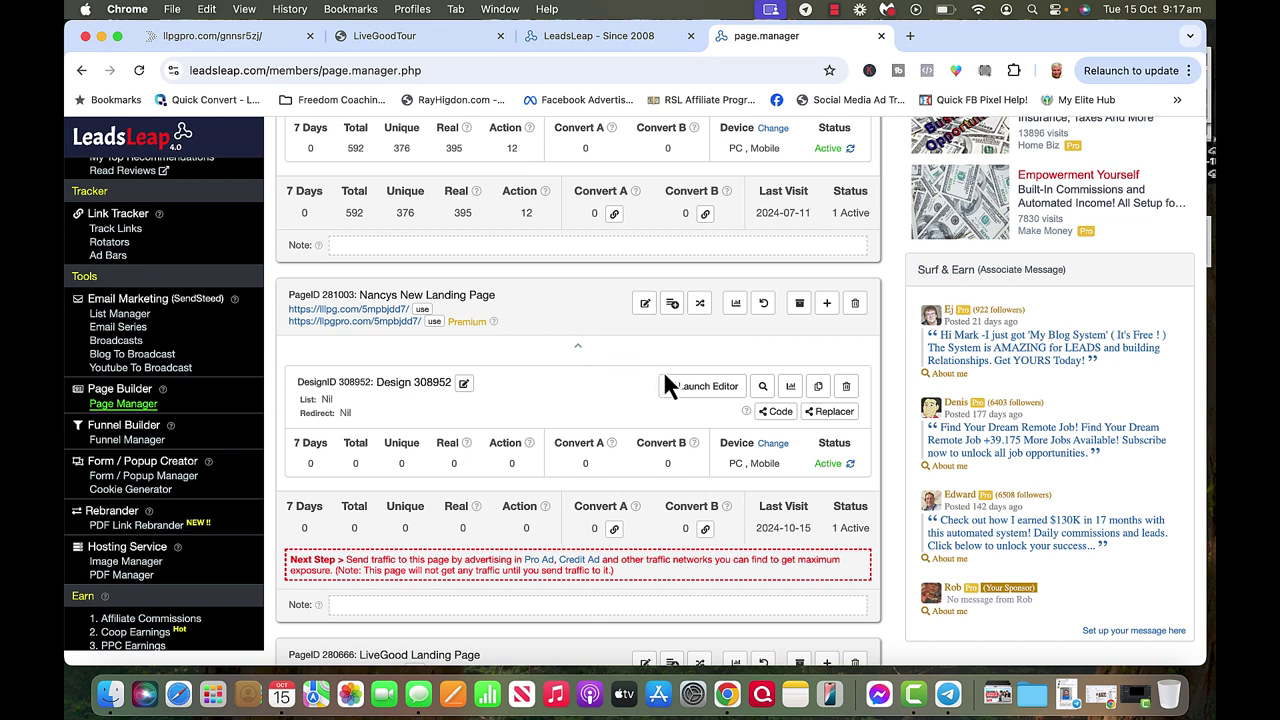
pyautogui.click(704, 391)
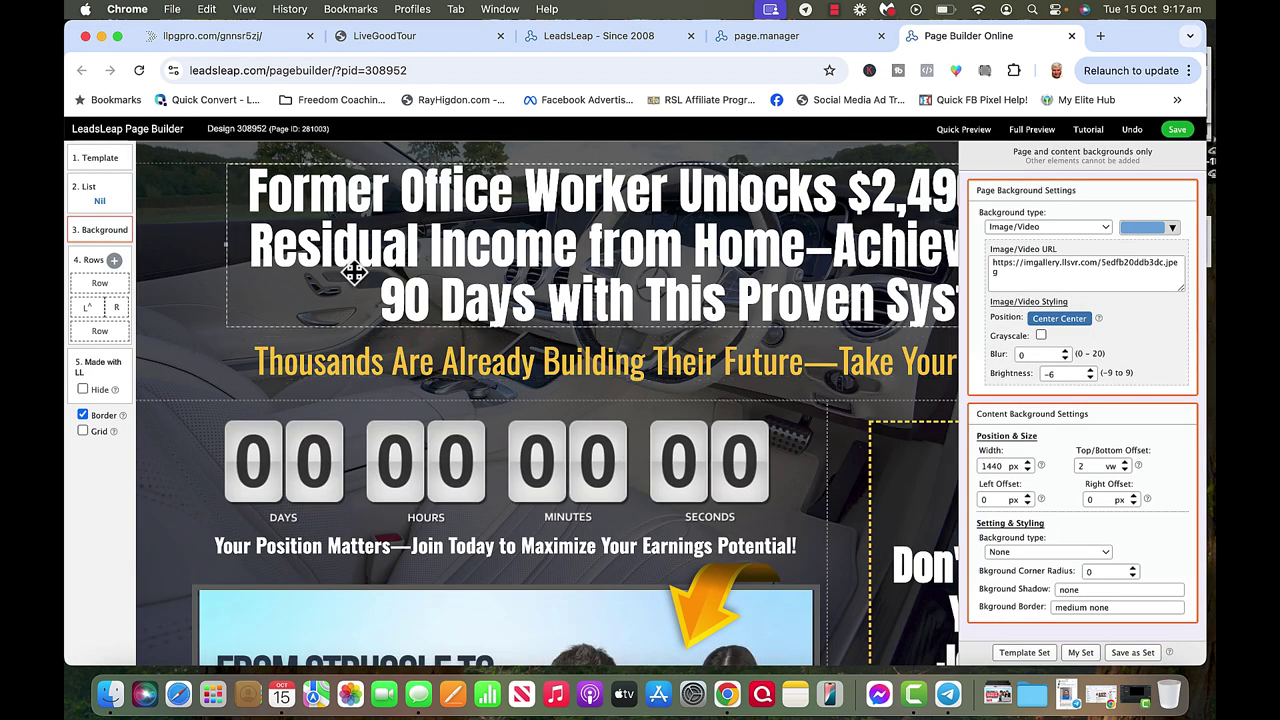
pyautogui.click(456, 258)
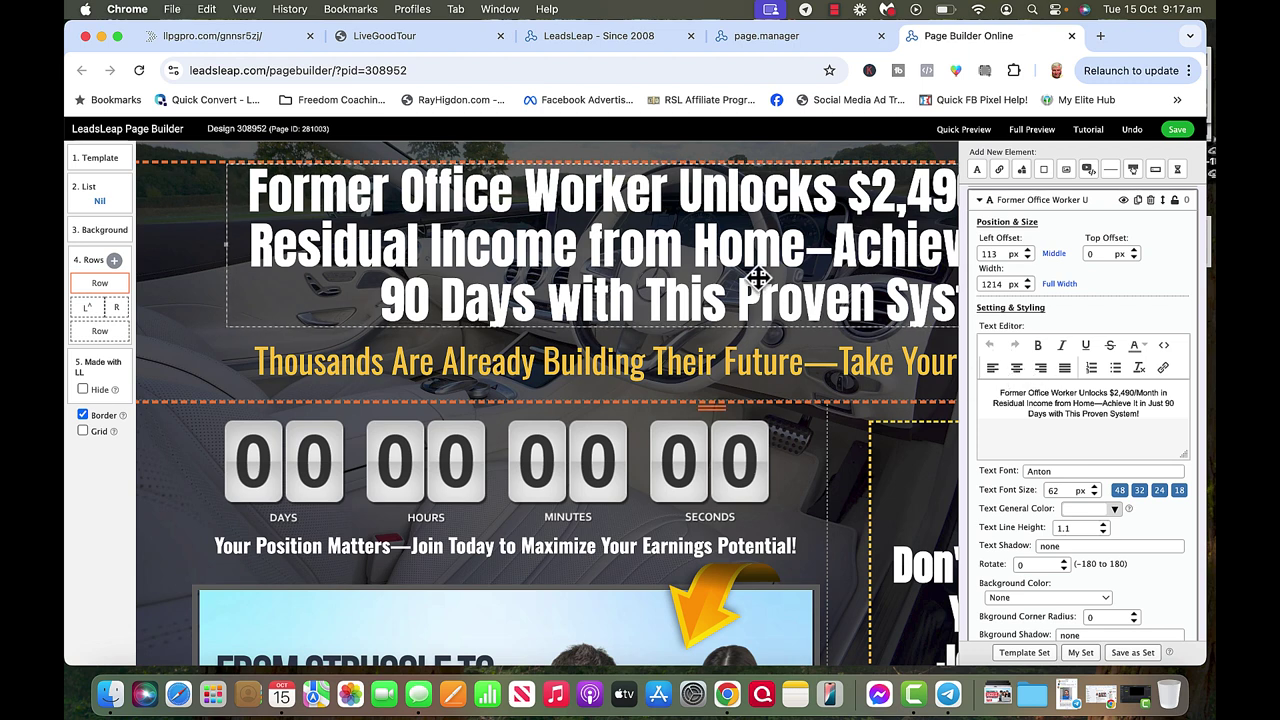
pyautogui.click(658, 362)
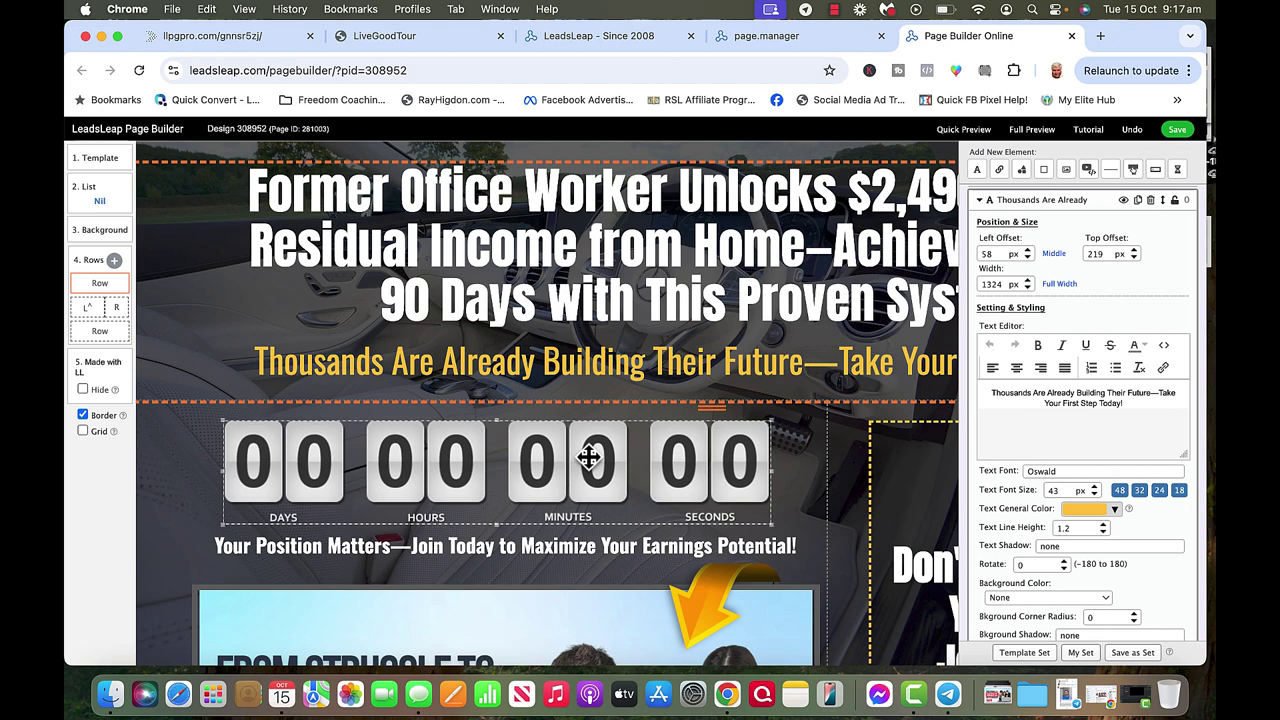
pyautogui.scroll(-4, 157, 520)
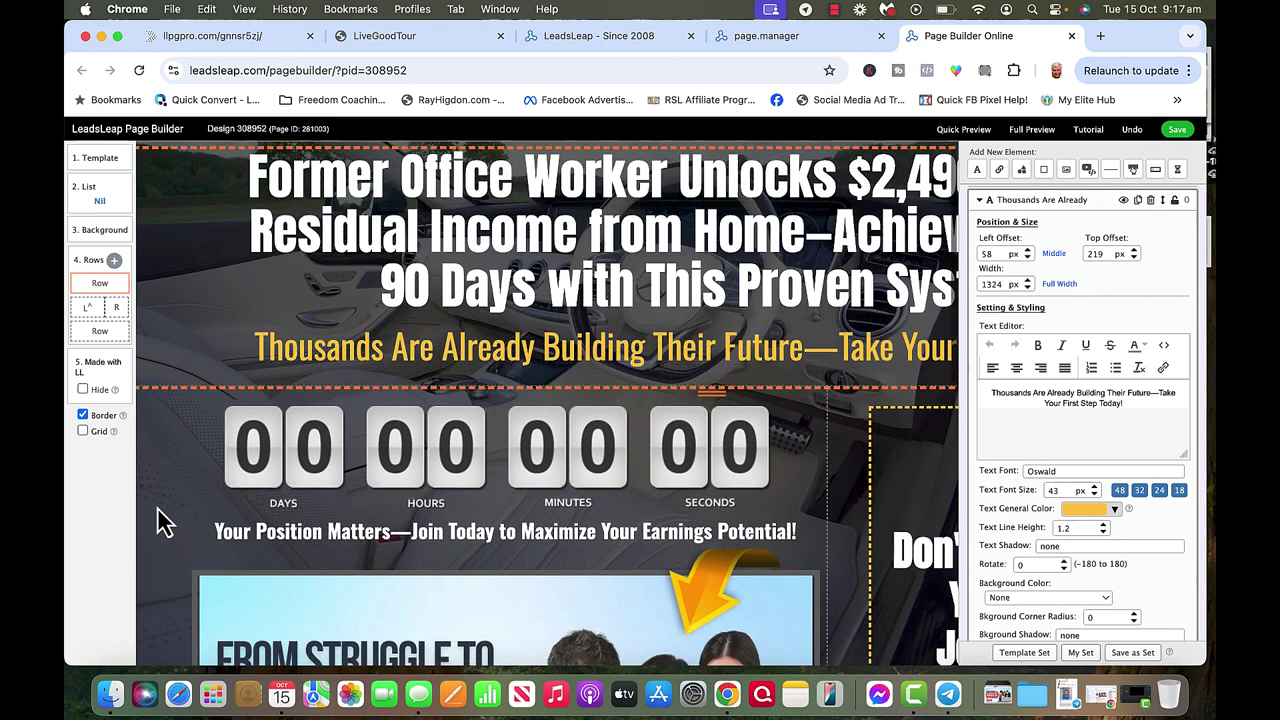
pyautogui.scroll(-3, 165, 520)
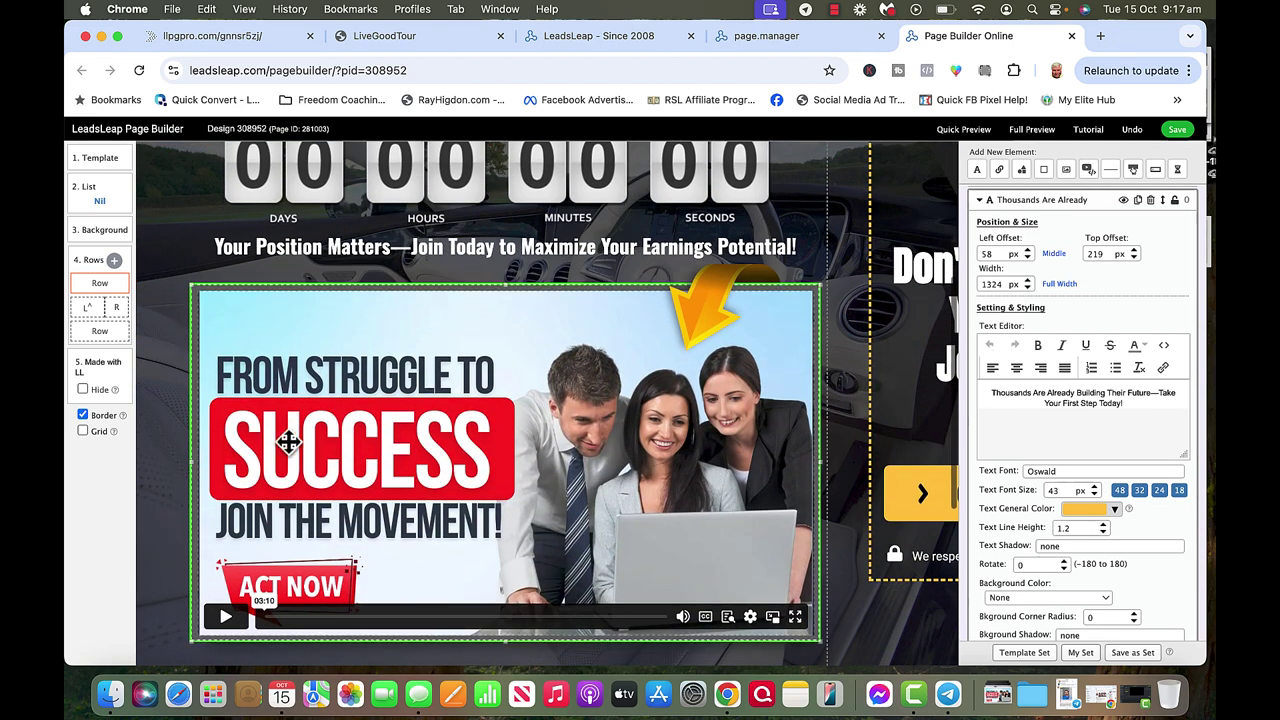
pyautogui.click(362, 436)
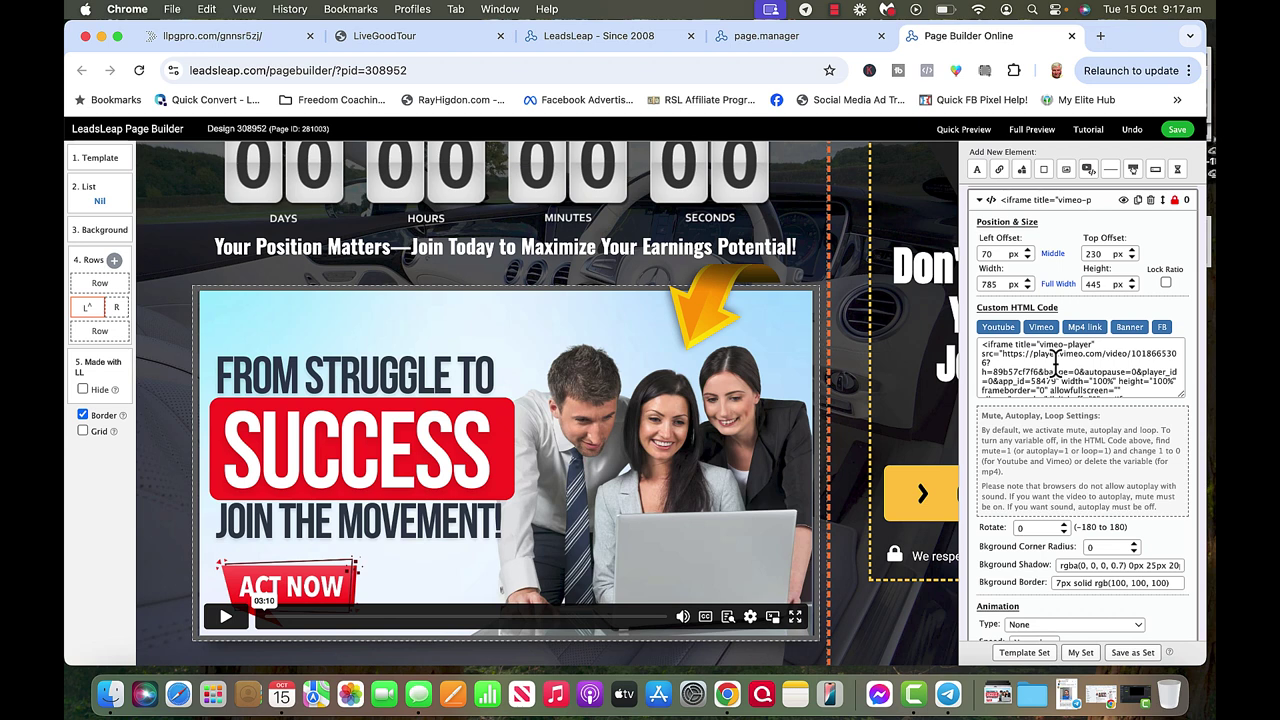
# Edit the yellow button's Go To URL, replacing the ~source~ placeholder with a SOURCE=leadsleap tracking parameter.
pyautogui.click(928, 488)
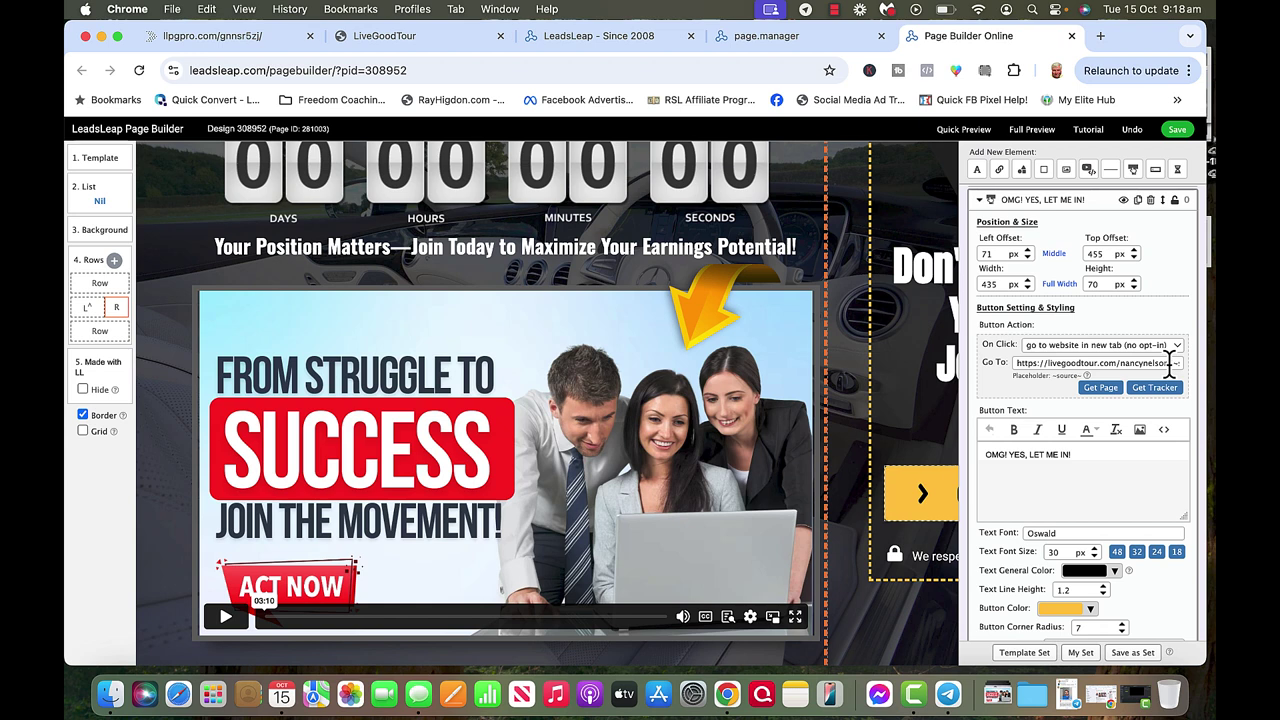
pyautogui.moveTo(1169, 362); pyautogui.dragTo(1190, 372)
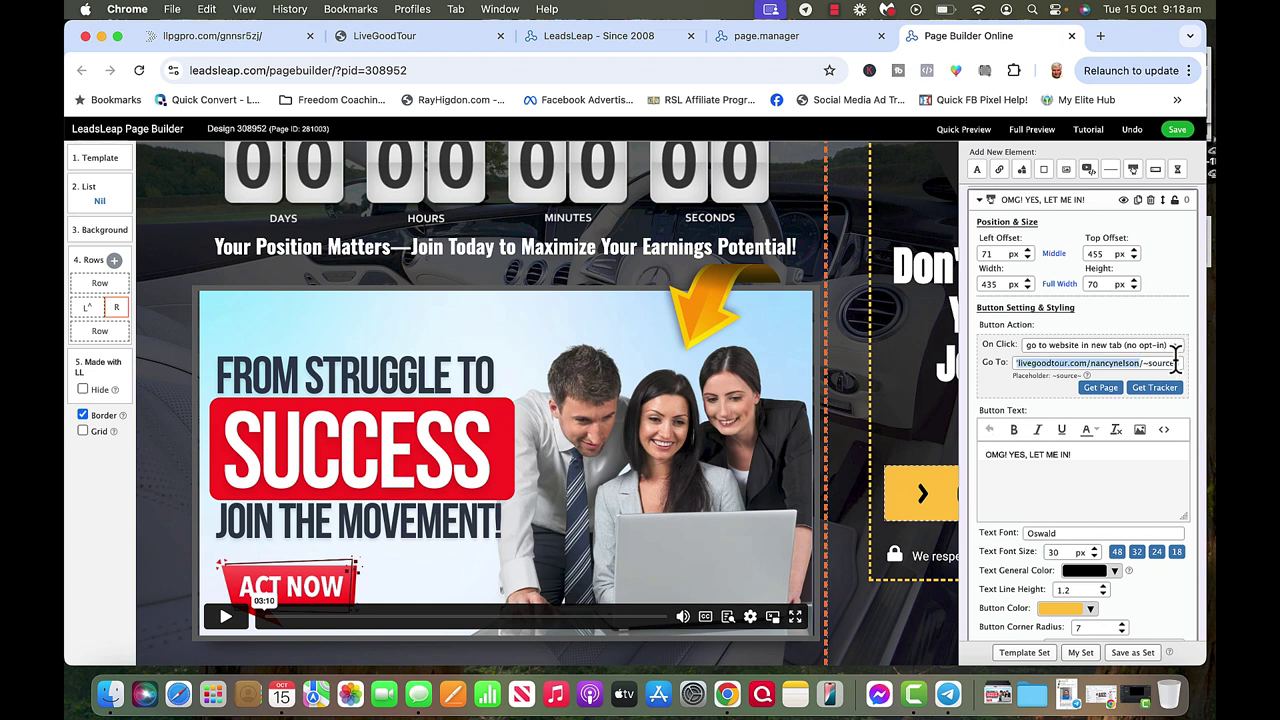
pyautogui.click(1180, 362)
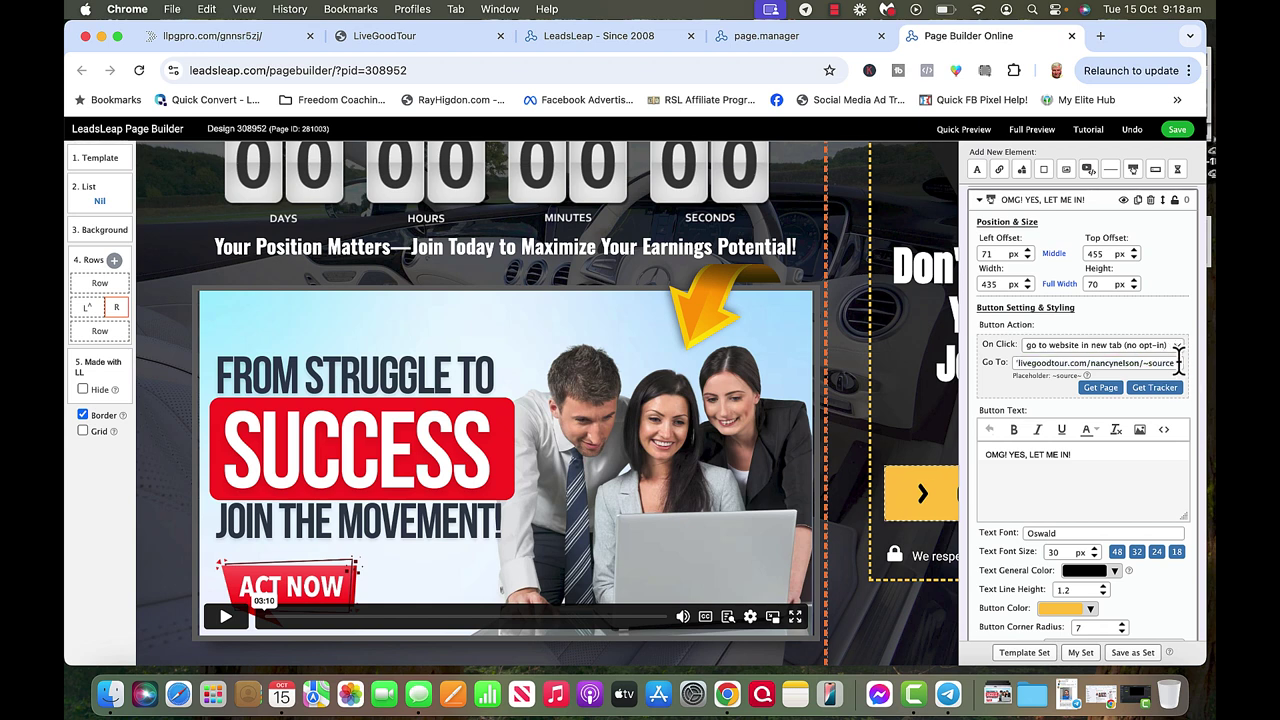
pyautogui.press('Left')
pyautogui.press('Left')
pyautogui.press('Left')
pyautogui.press('Left')
pyautogui.press('Left')
pyautogui.press('Left')
pyautogui.press('Left')
pyautogui.press('Left')
pyautogui.press('Left')
pyautogui.press('Left')
pyautogui.press('Left')
pyautogui.press('Left')
pyautogui.press('Left')
pyautogui.press('Left')
pyautogui.press('Left')
pyautogui.press('Left')
pyautogui.press('Left')
pyautogui.press('Left')
pyautogui.press('Left')
pyautogui.press('Left')
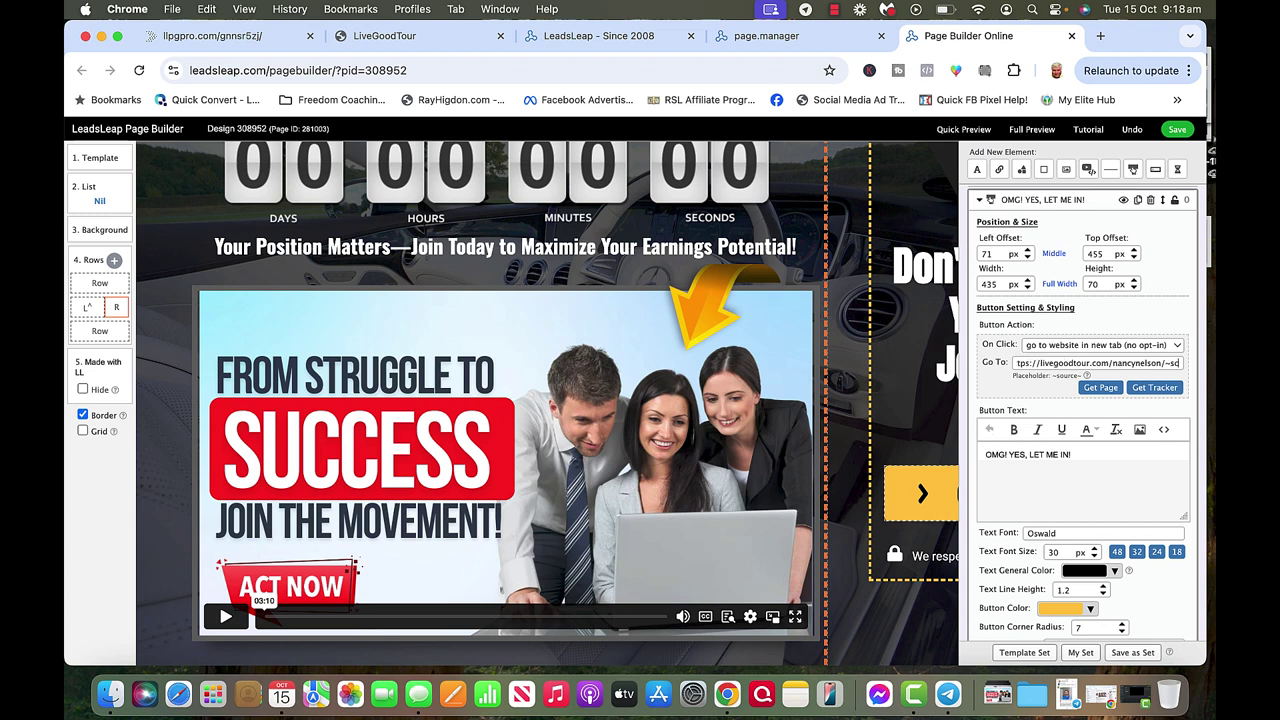
pyautogui.press('Left')
pyautogui.press('Left')
pyautogui.press('Left')
pyautogui.press('Left')
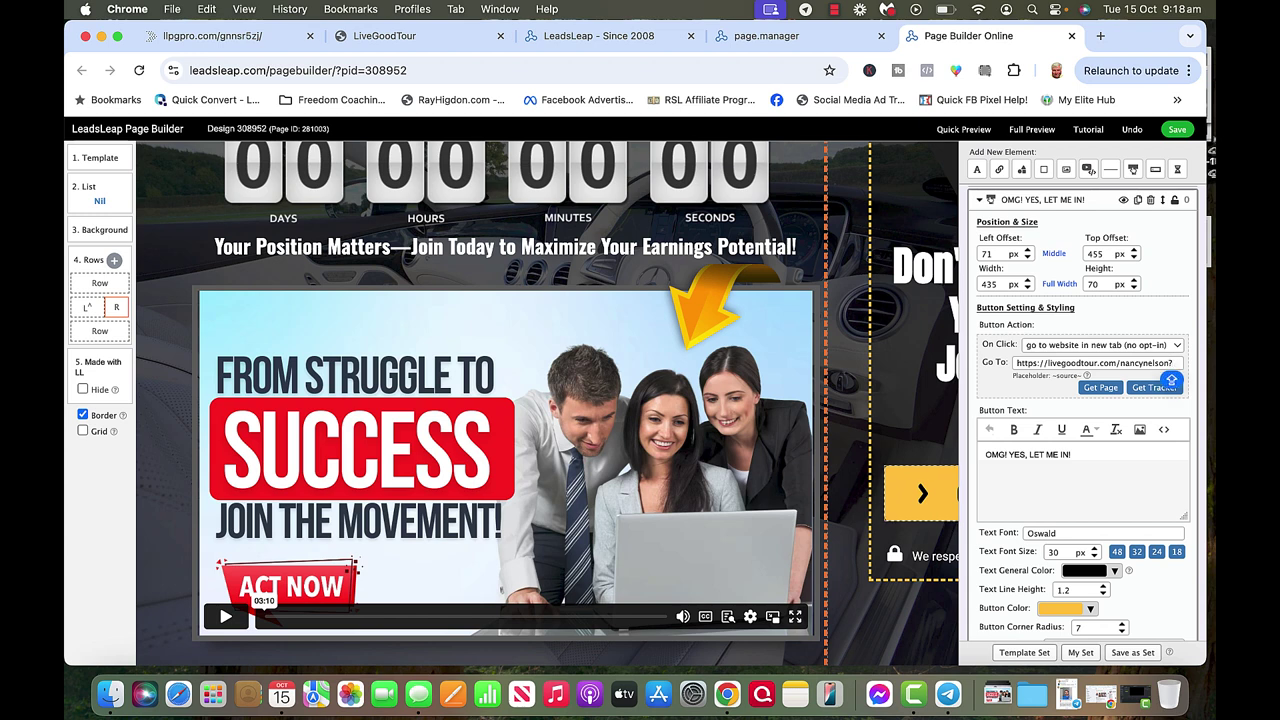
pyautogui.write('SOU')
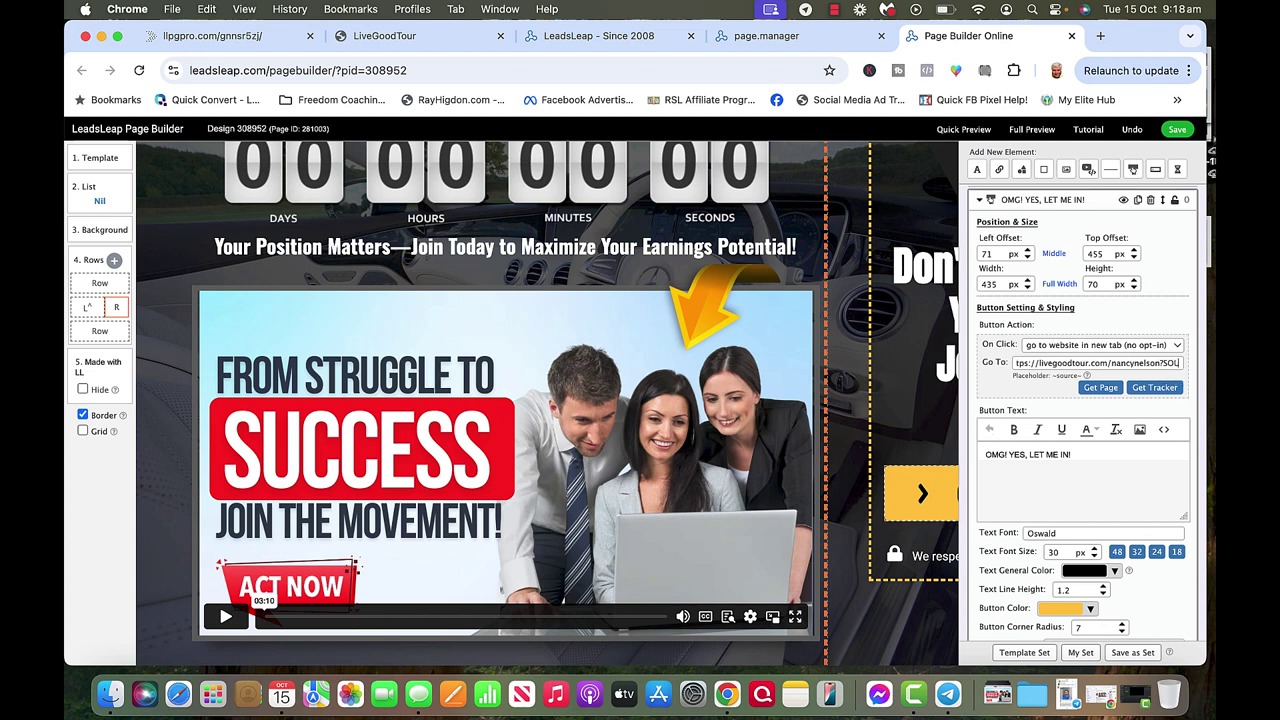
pyautogui.write('RCE')
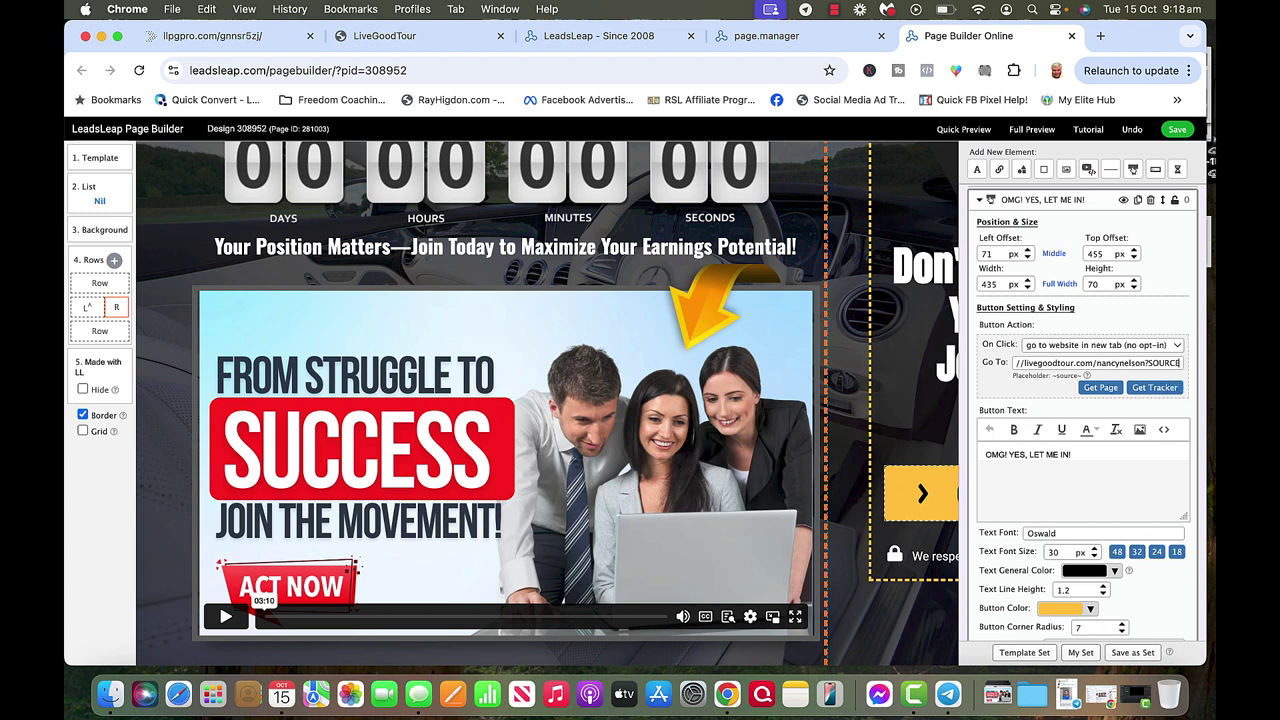
pyautogui.write('=')
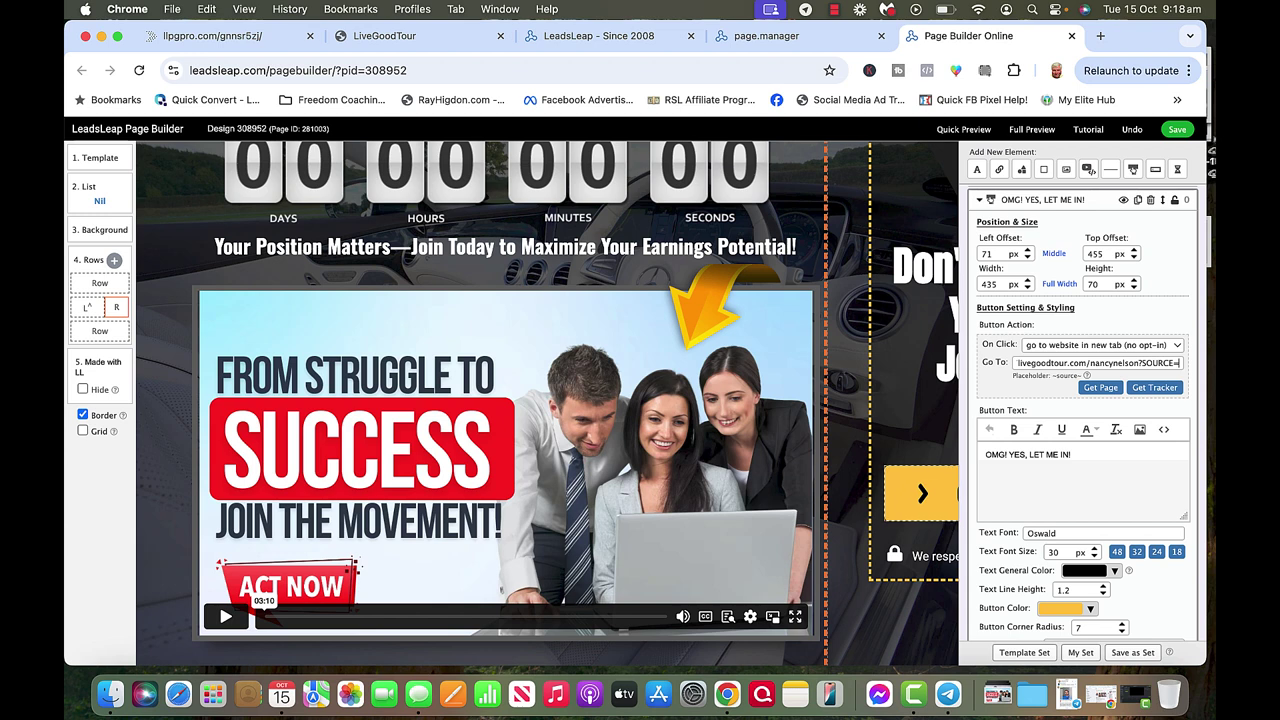
pyautogui.write('nleadsleap')
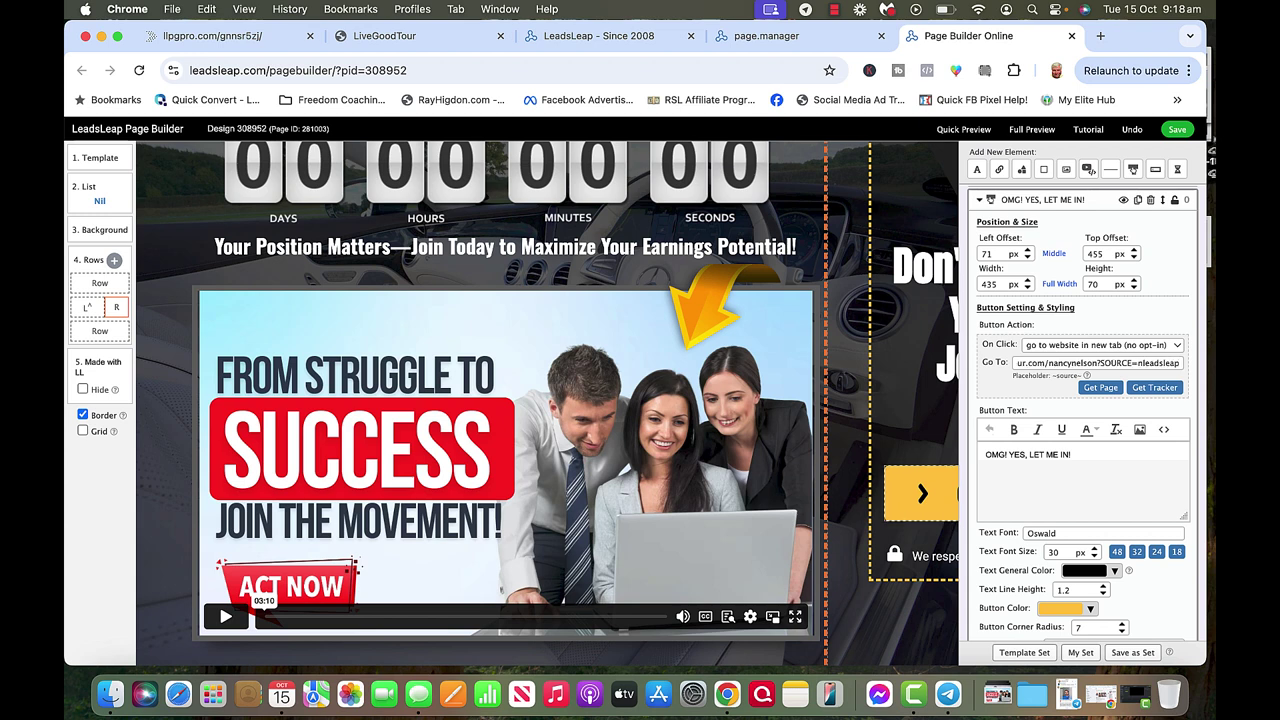
# Save the edited design, dismissing the work-saved confirmation and saving once more.
pyautogui.click(1179, 135)
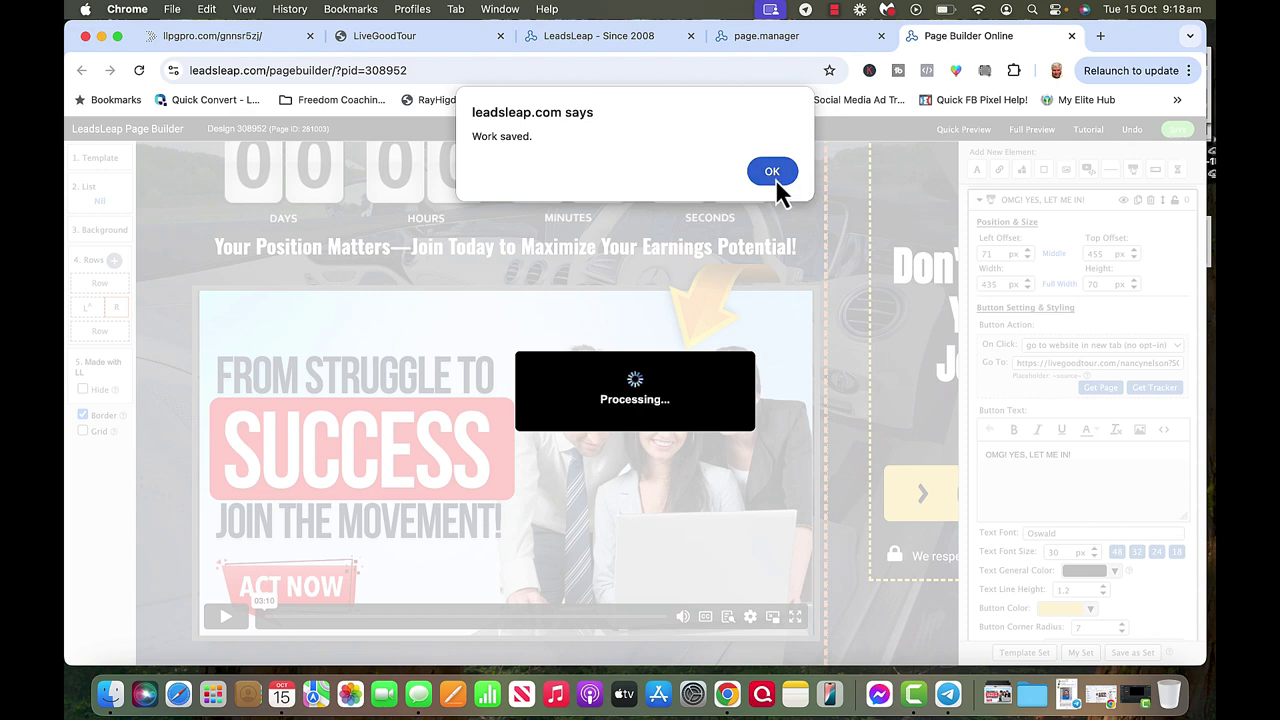
pyautogui.click(775, 178)
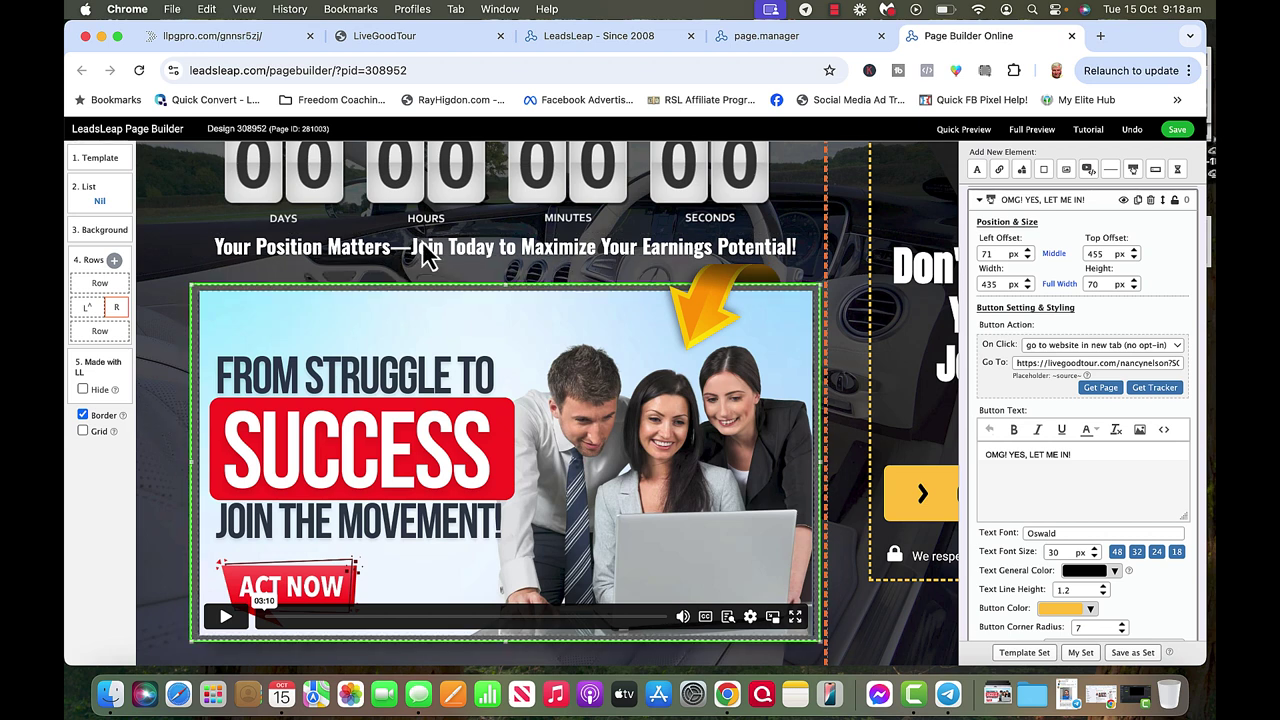
pyautogui.click(1177, 130)
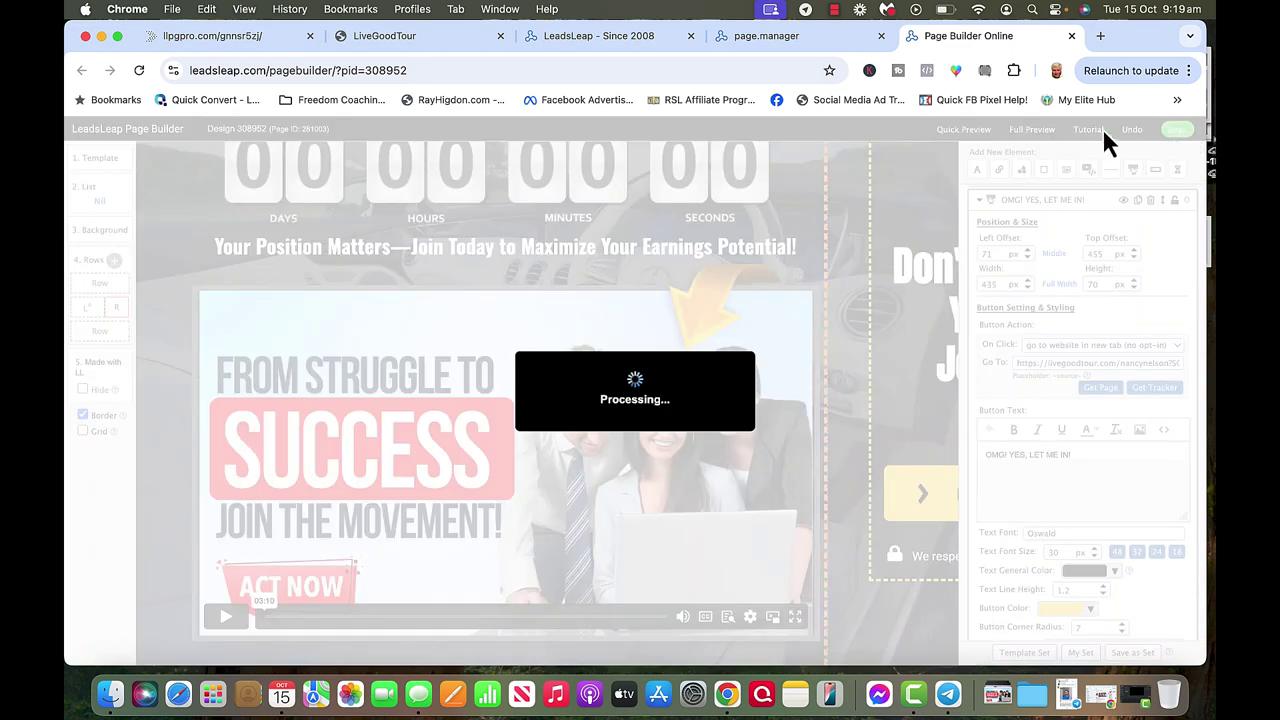
# Copy the landing page's llpgpro.com/5mpbjdd7/ link from Page Manager into a new tab.
pyautogui.click(764, 43)
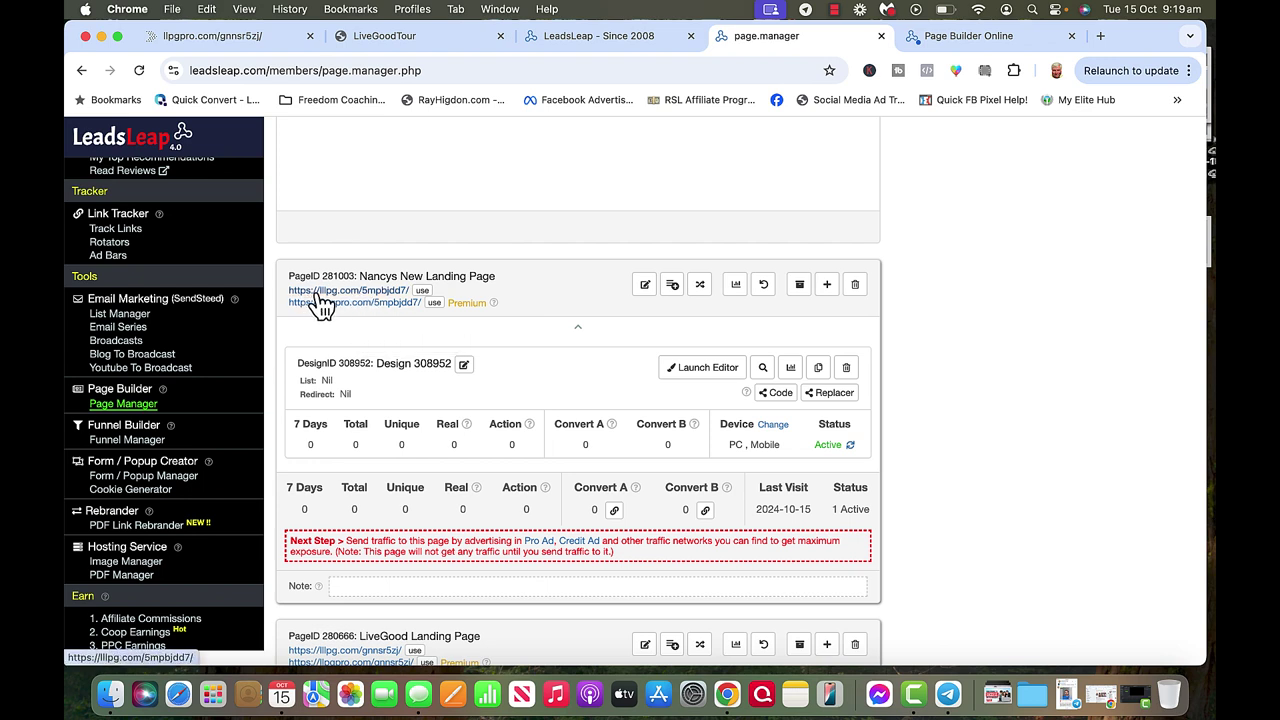
pyautogui.click(434, 303)
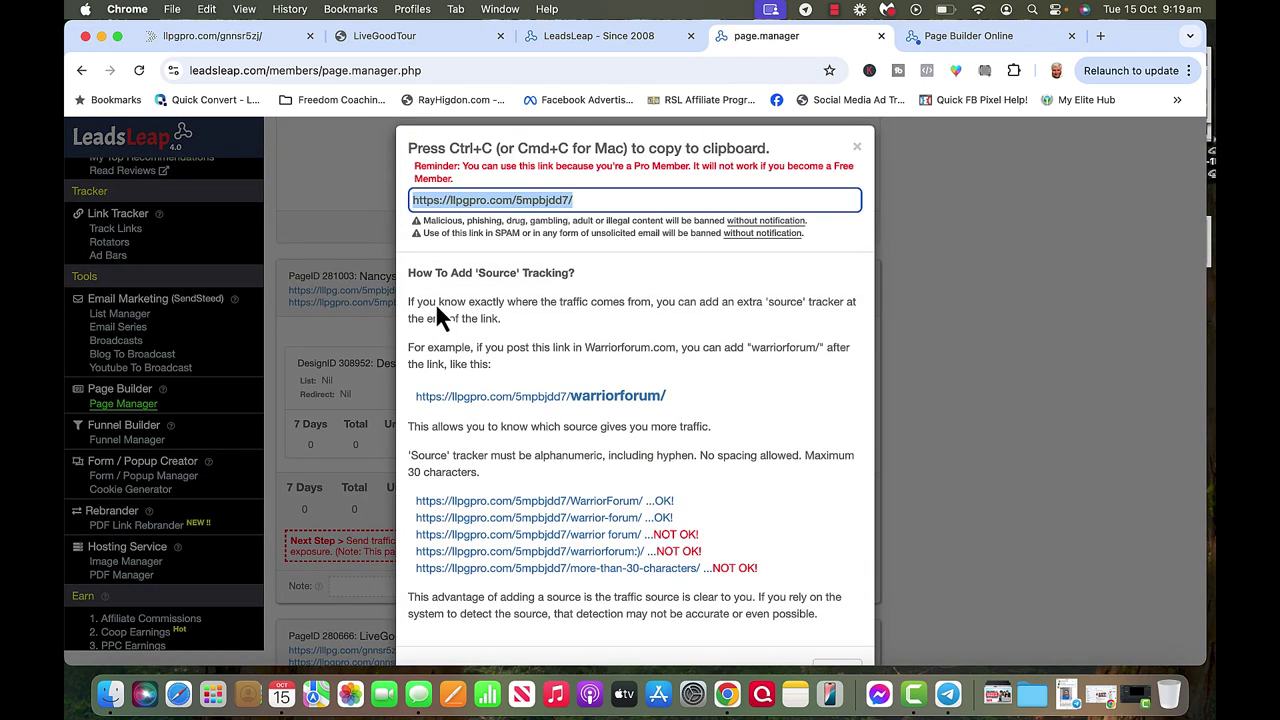
pyautogui.click(1100, 39)
# Load the pasted new landing page link and test its 'OMG! YES, LET ME IN!' button.
pyautogui.write('https://llpgpro.com/5mpbjdd7/')
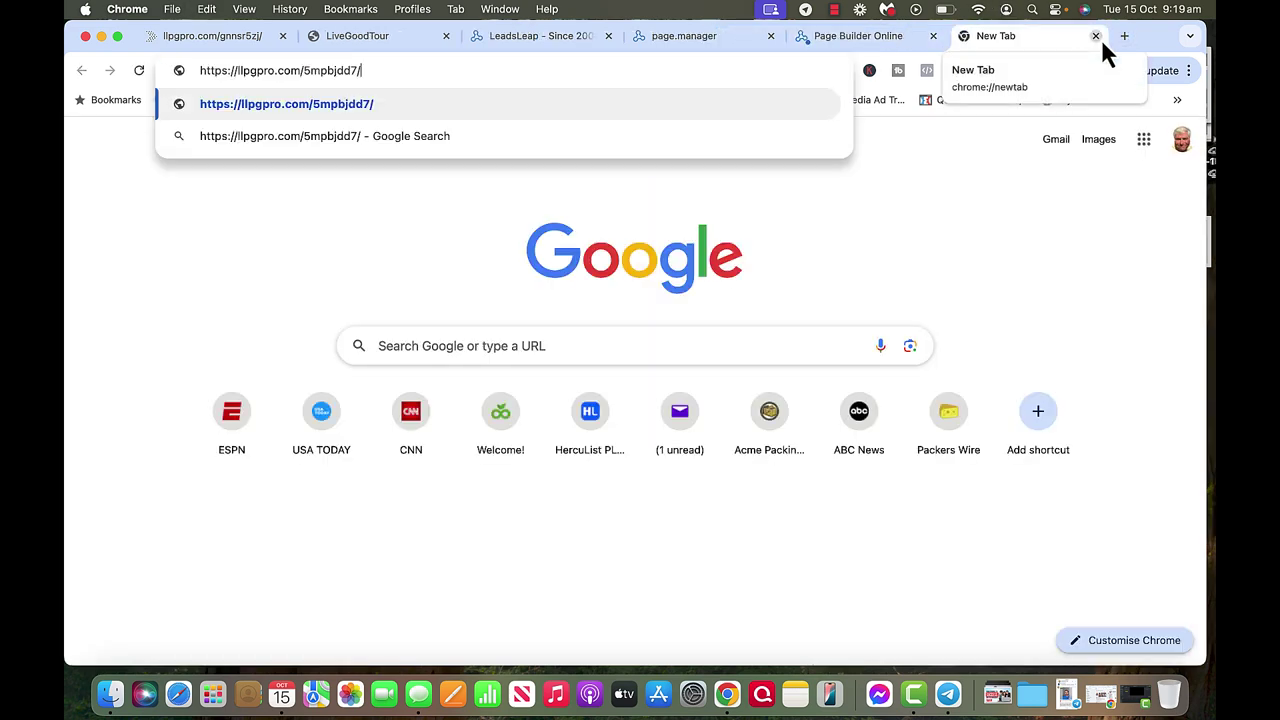
pyautogui.press('Return')
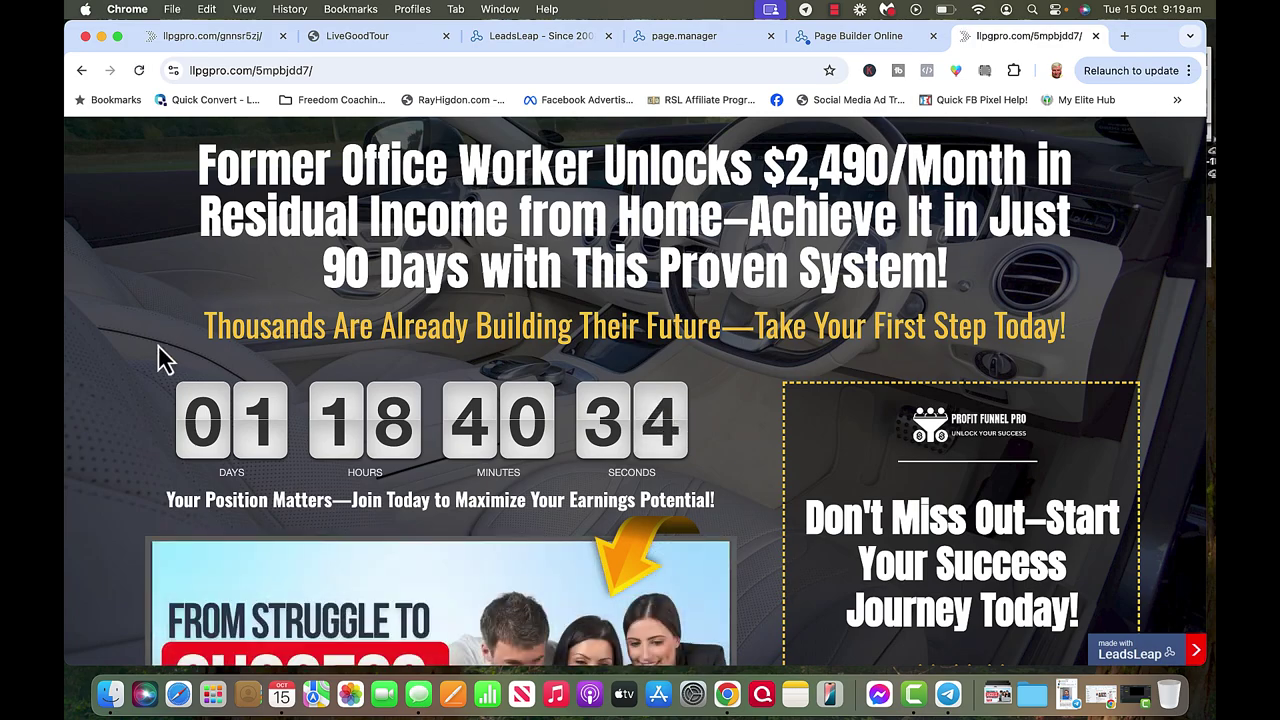
pyautogui.scroll(-3, 158, 358)
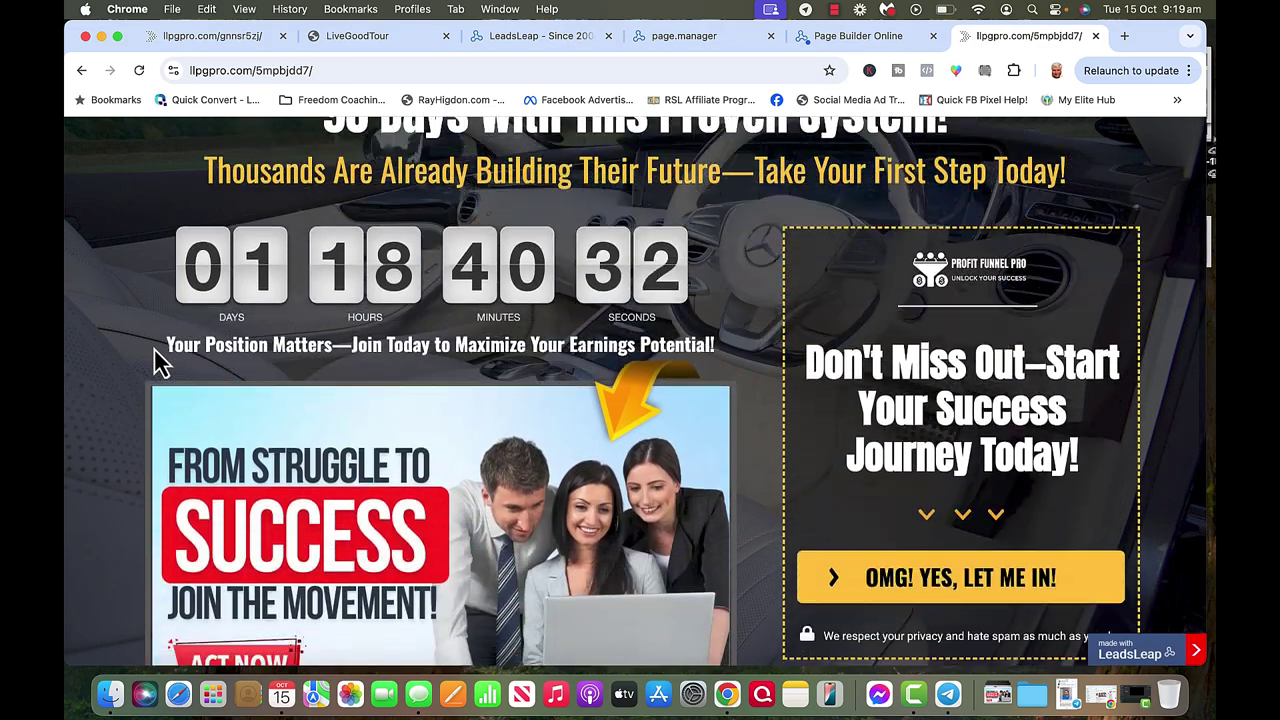
pyautogui.scroll(-5, 158, 362)
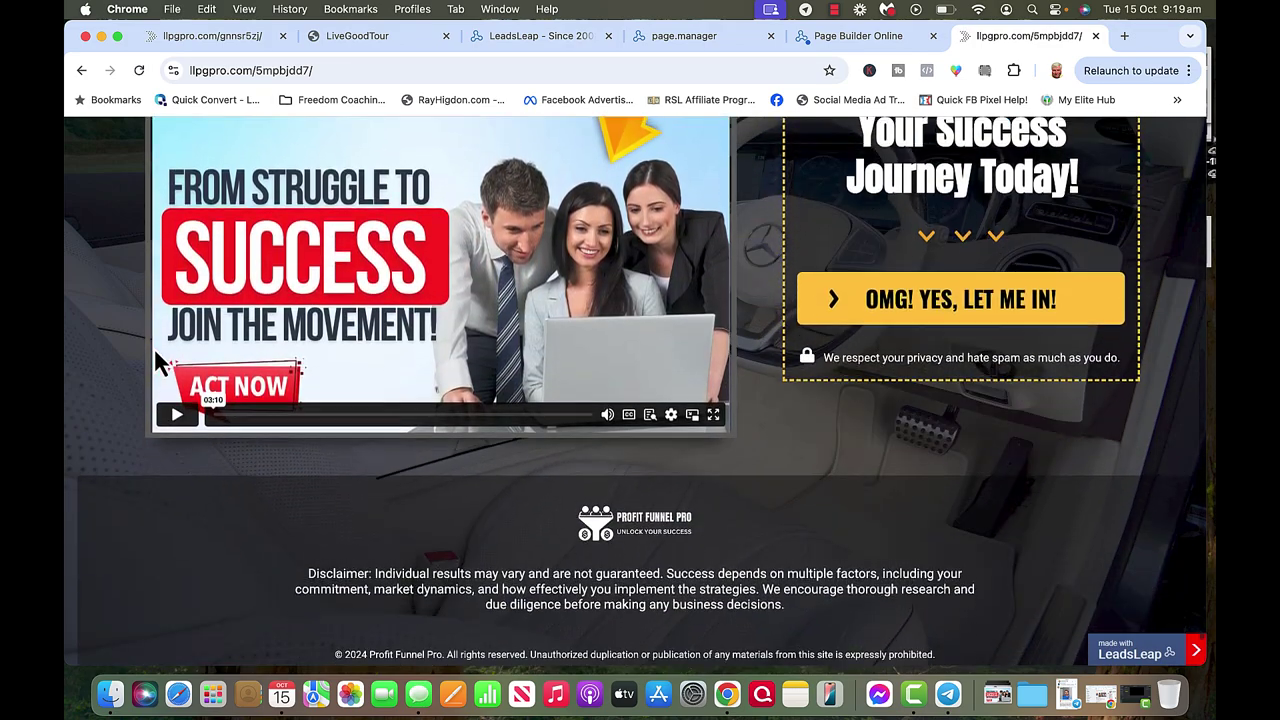
pyautogui.scroll(6, 154, 350)
pyautogui.scroll(-2, 157, 356)
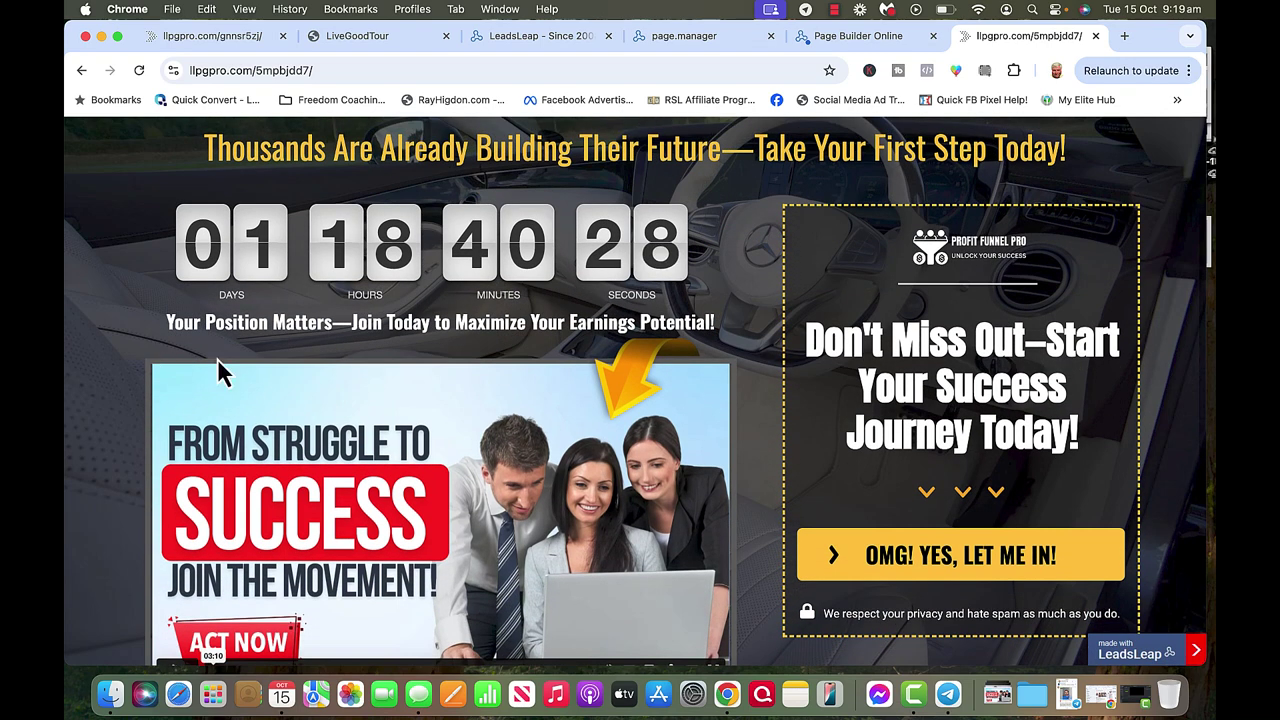
pyautogui.click(907, 560)
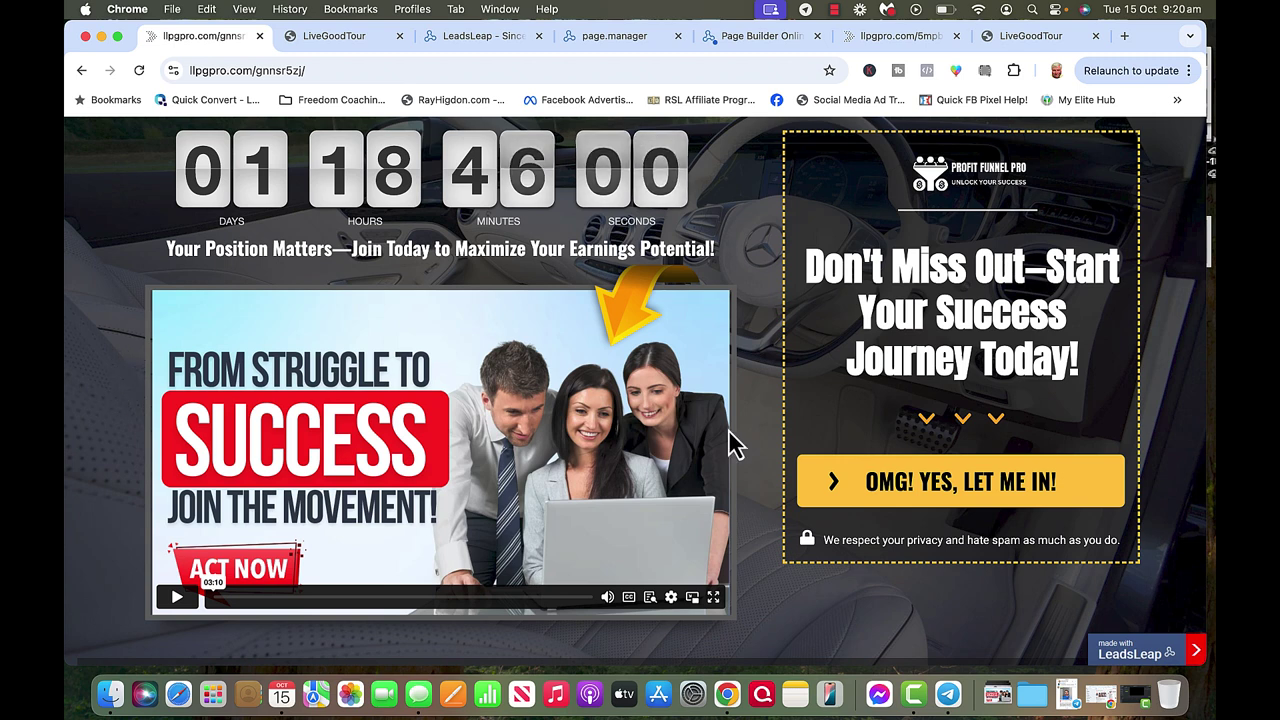
pyautogui.click(1118, 656)
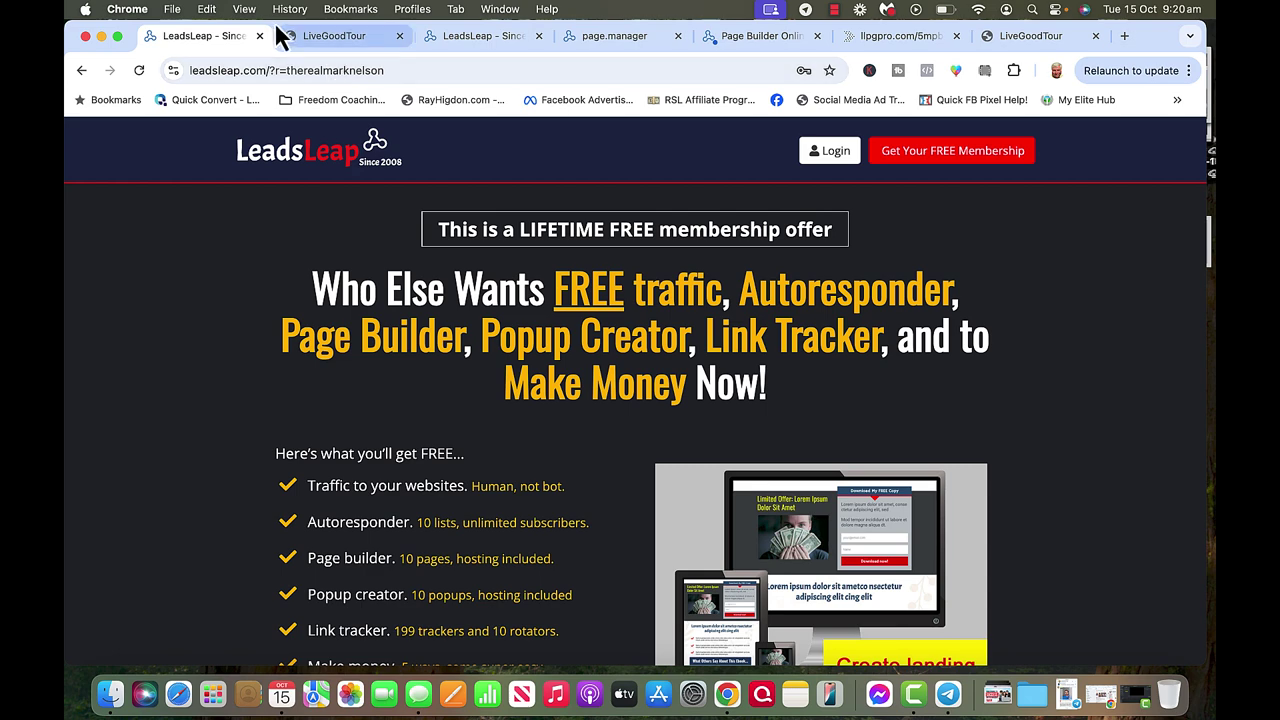
pyautogui.click(81, 70)
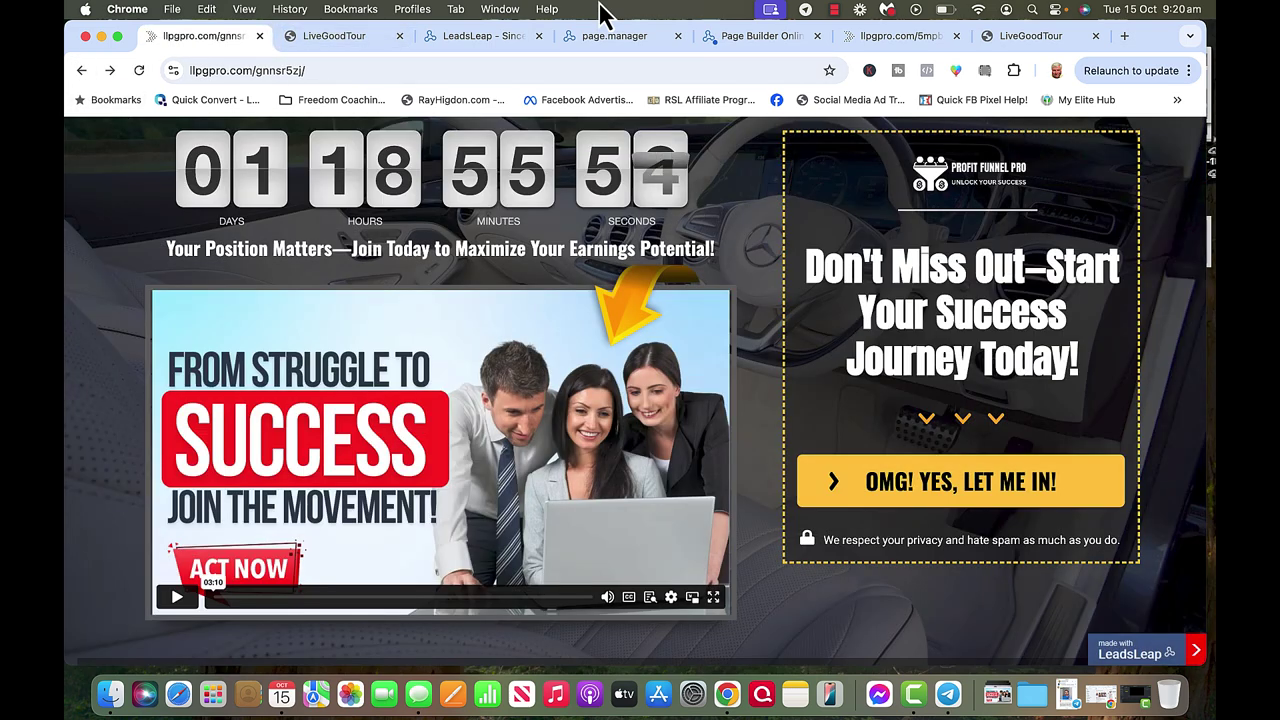